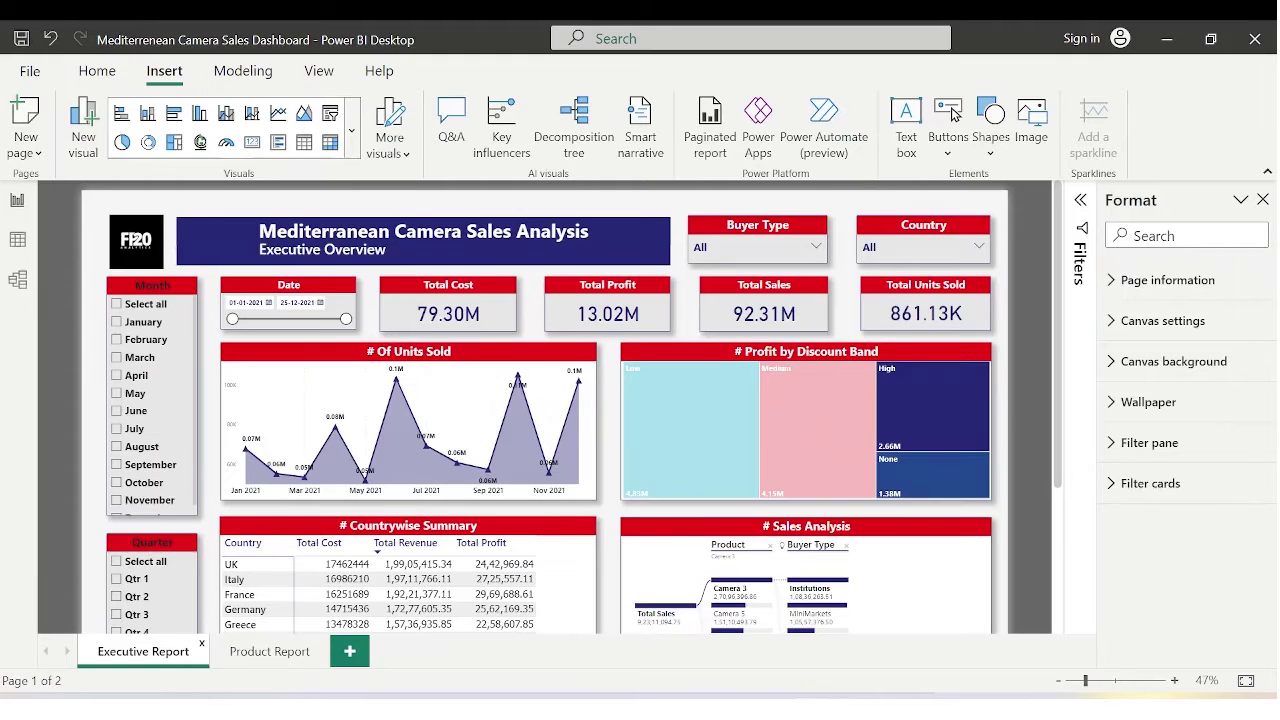
Step: Close the Format pane and preview the Product Report page, ending back on Executive Report
click(1263, 200)
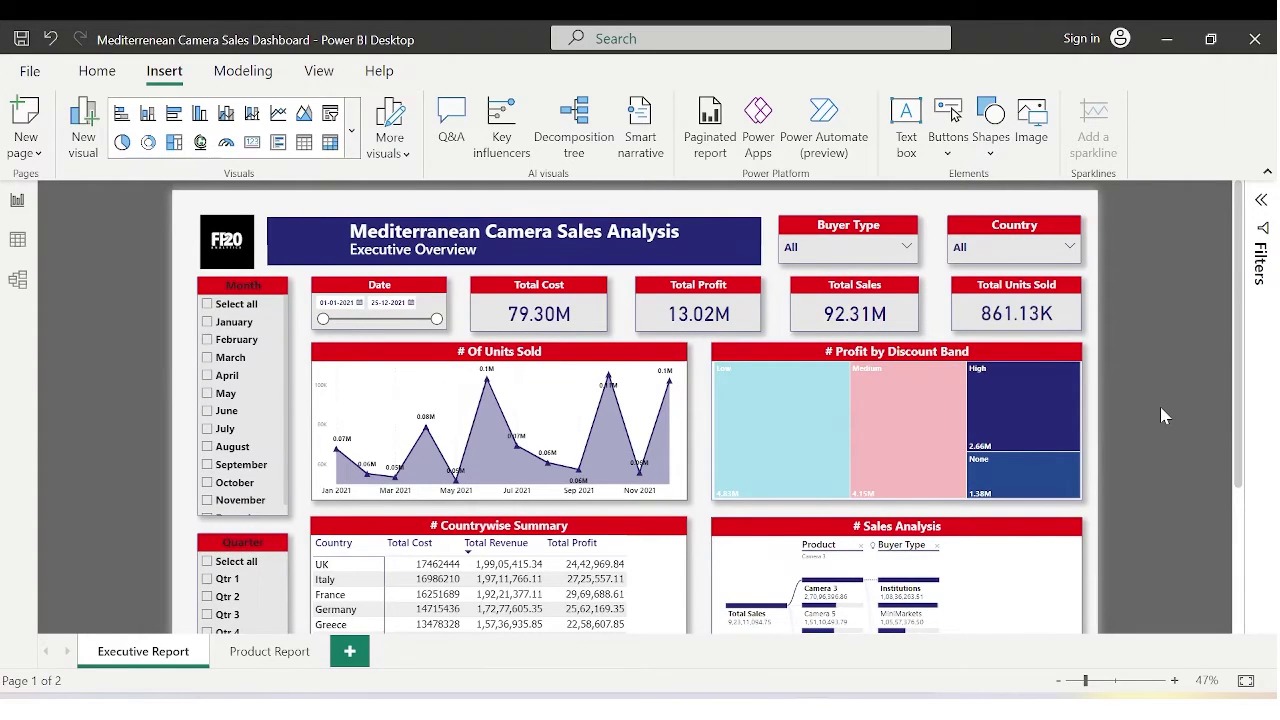
click(265, 652)
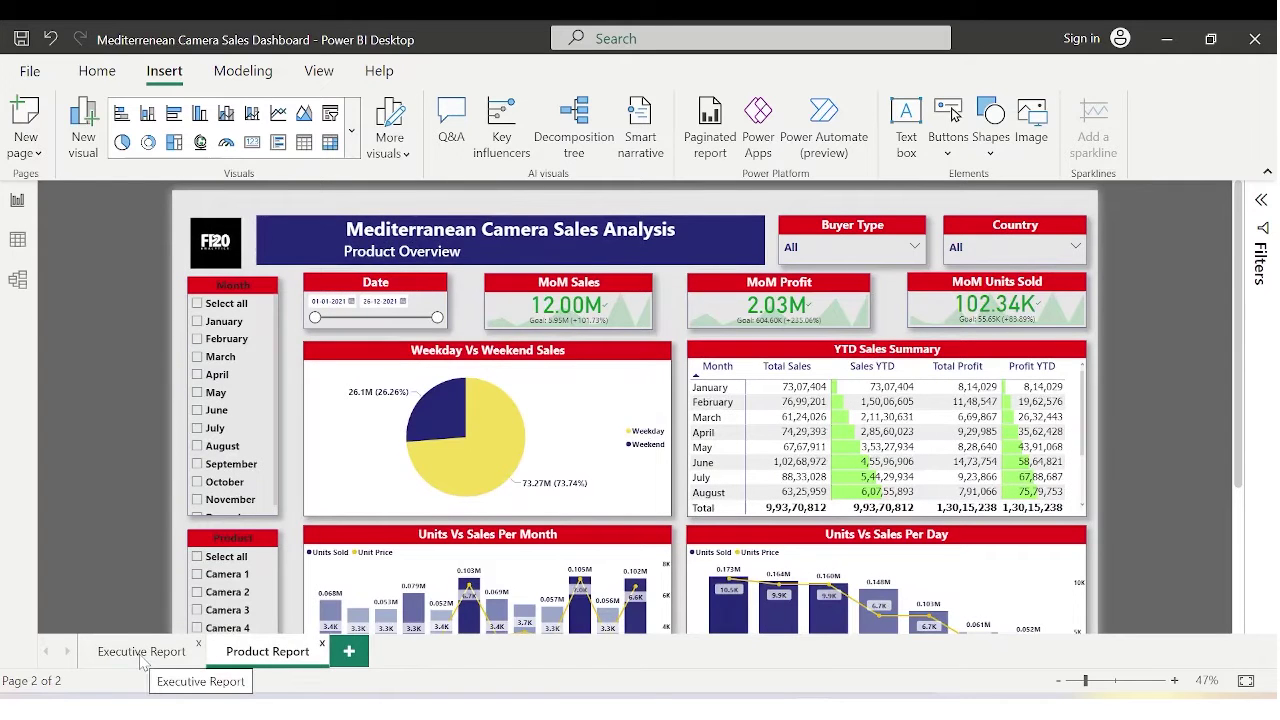
click(141, 655)
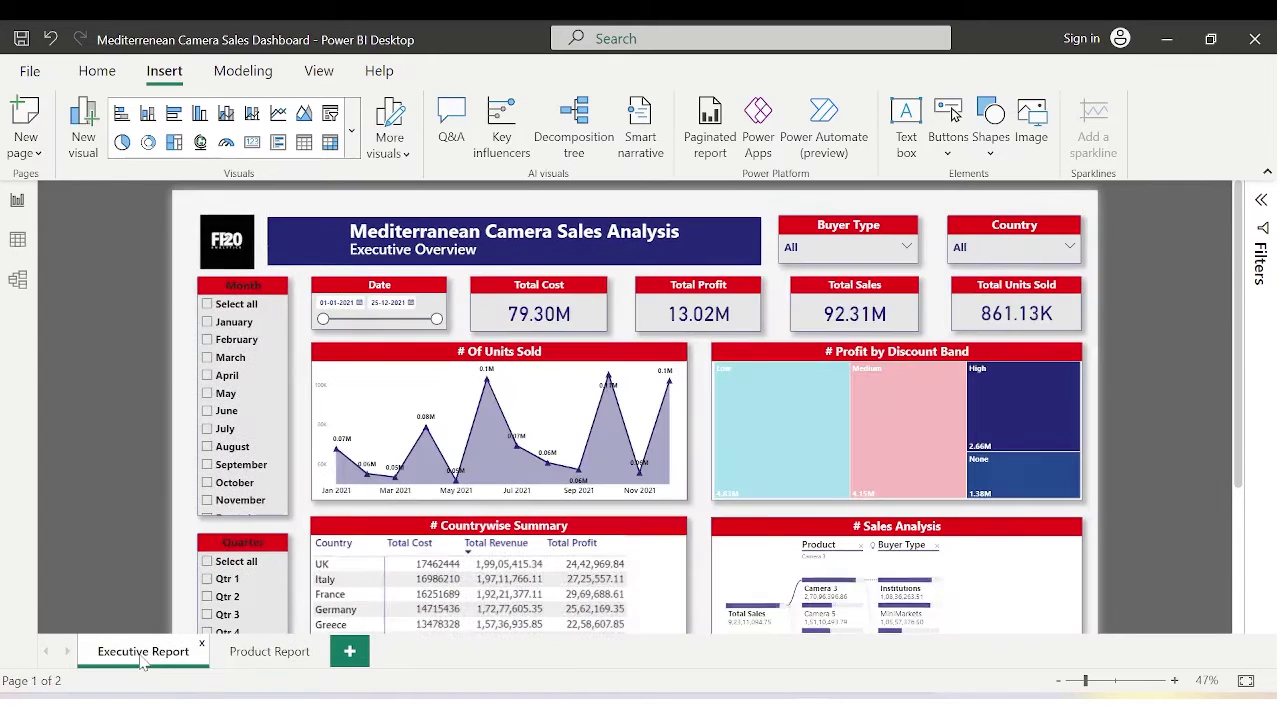
click(267, 655)
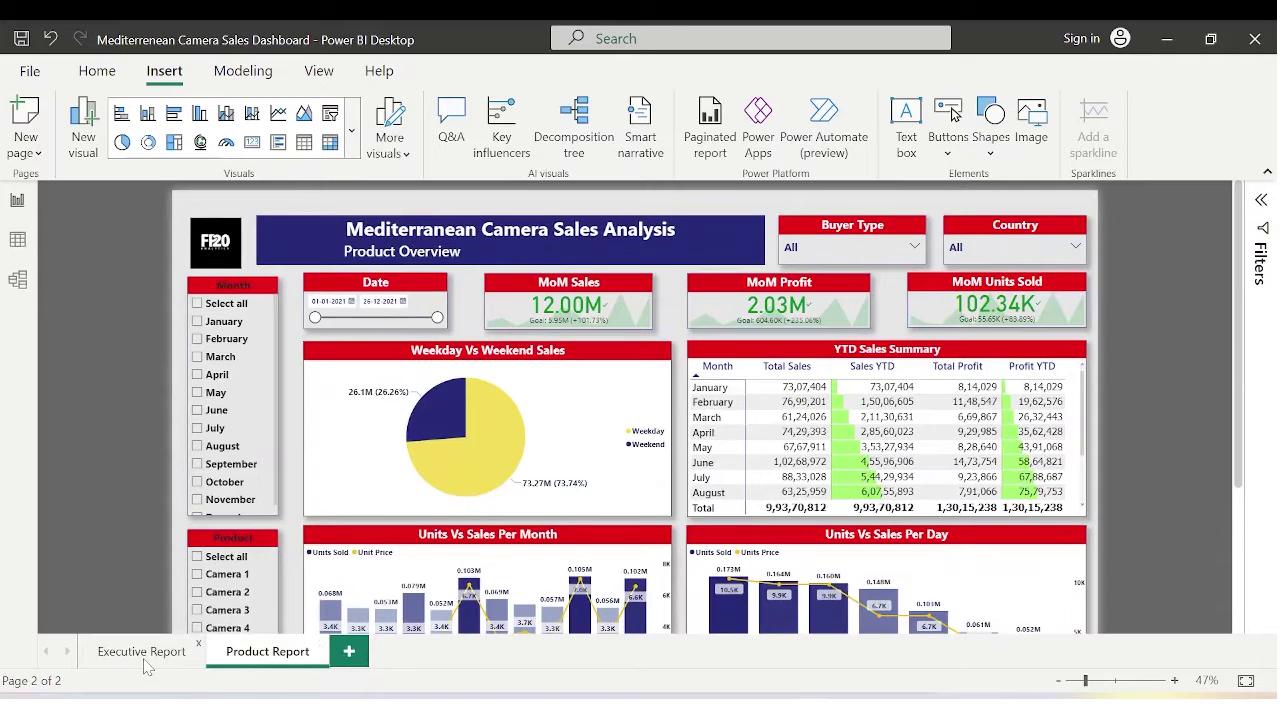
click(145, 655)
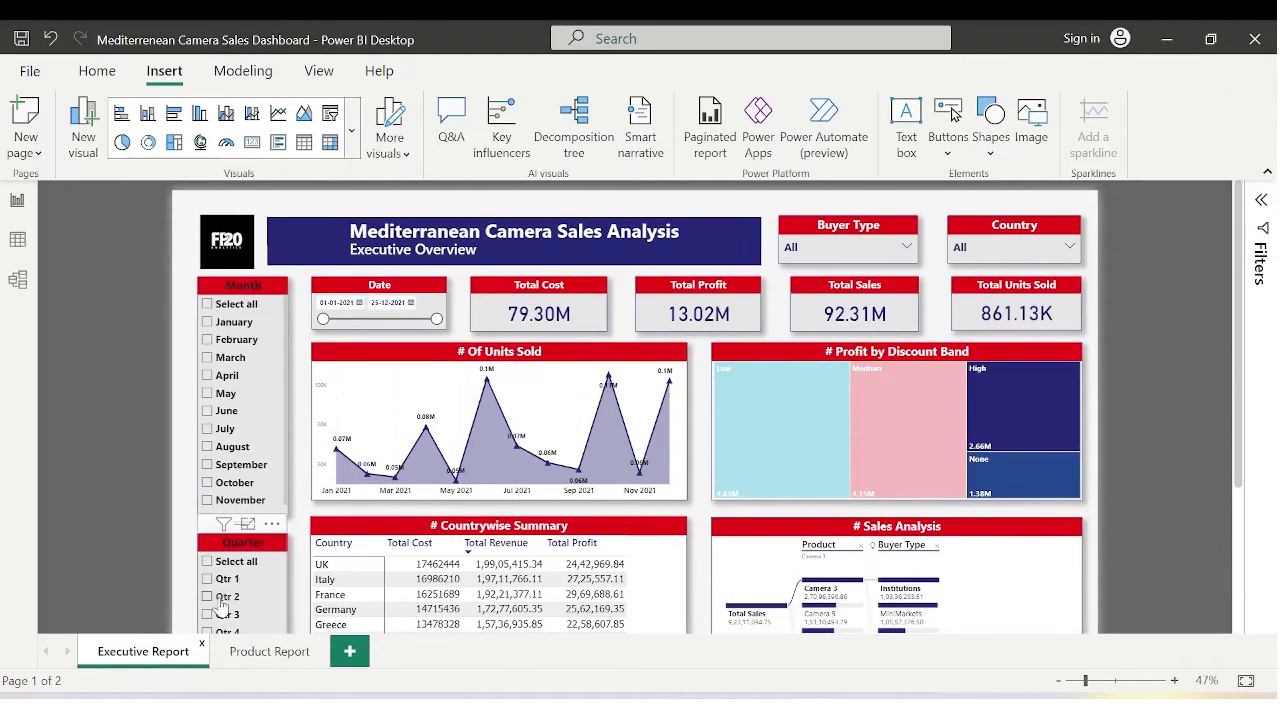
mouse_move(668, 385)
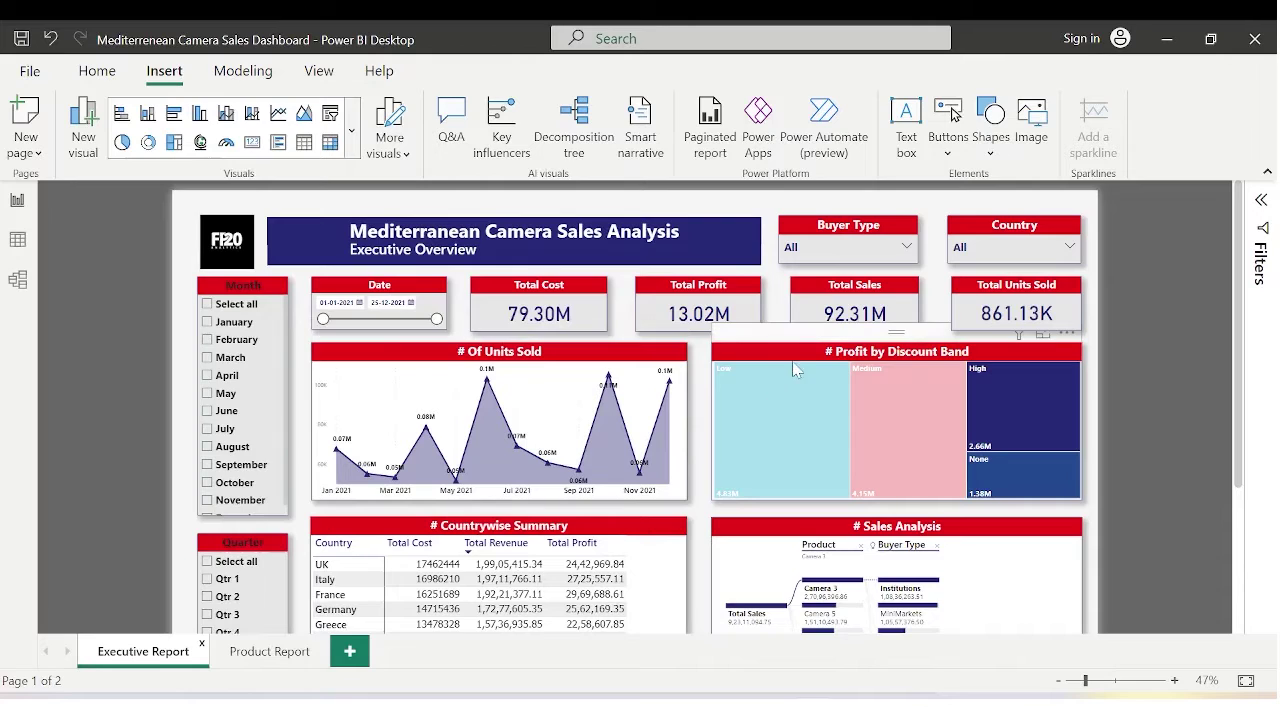
Step: Generate a Summarize narrative of the Units Sold chart, enlarge it and remove the blank line
right_click(681, 383)
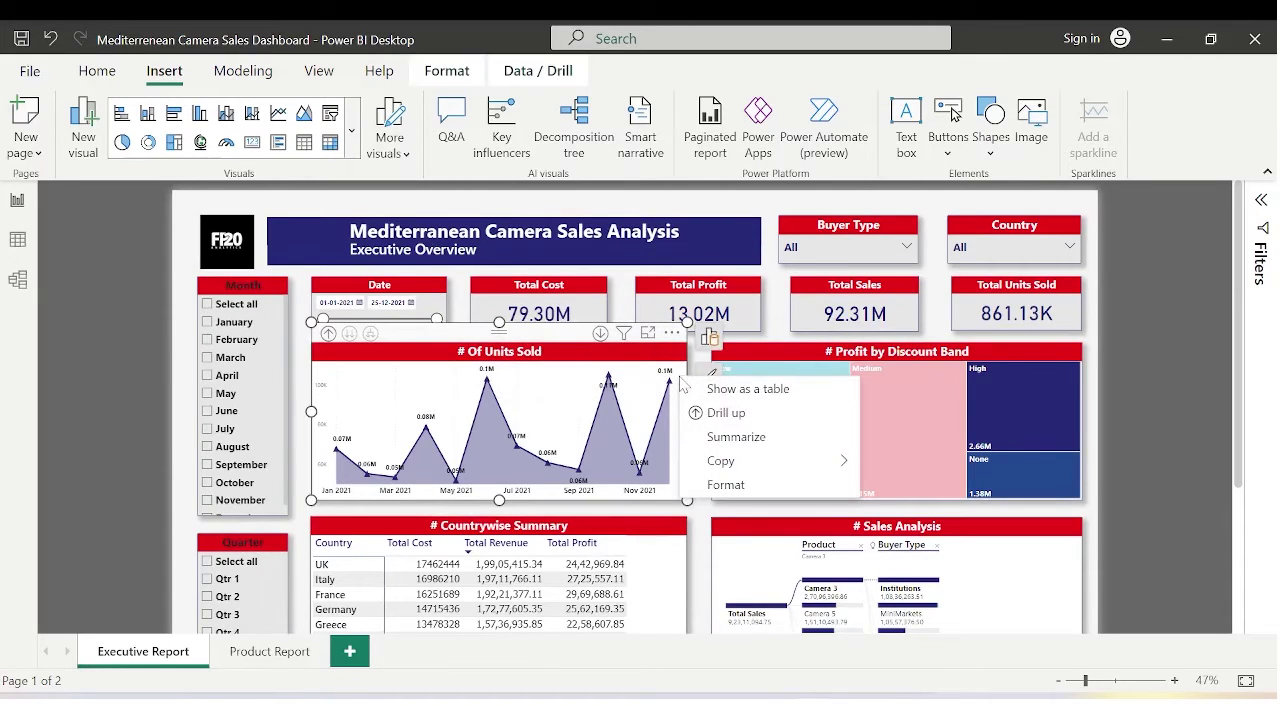
click(736, 437)
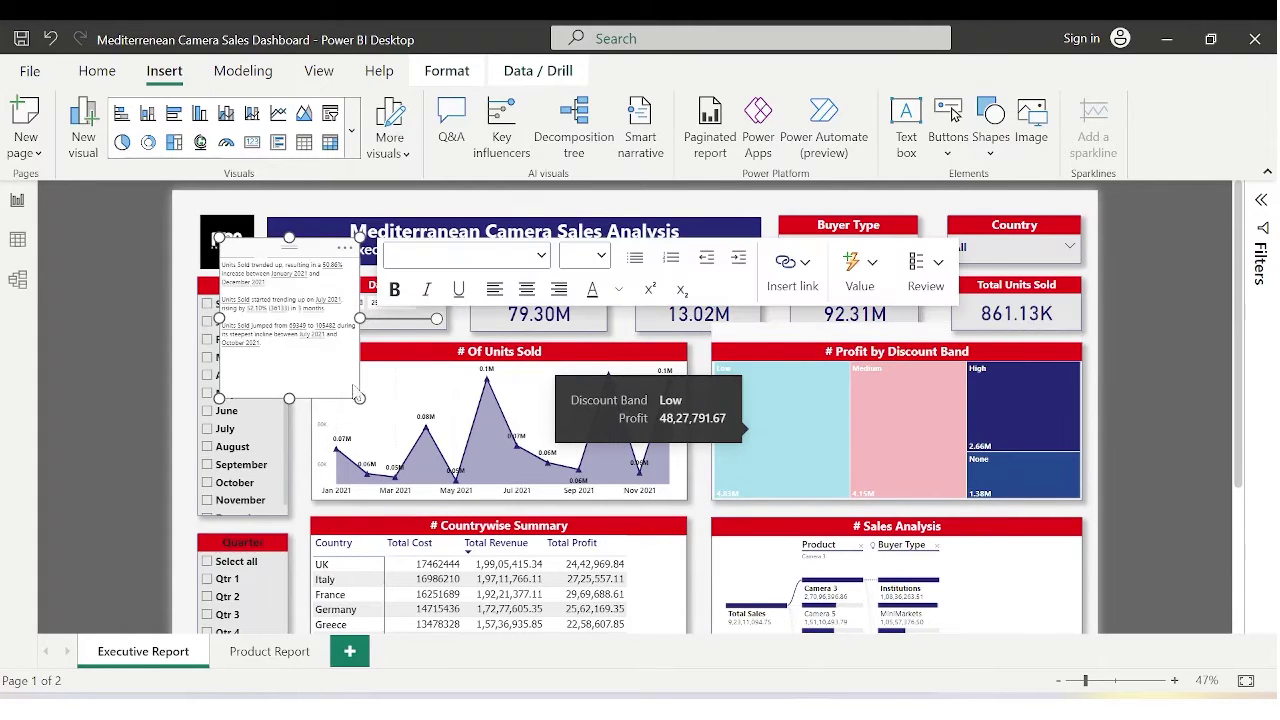
drag(360, 398, 499, 468)
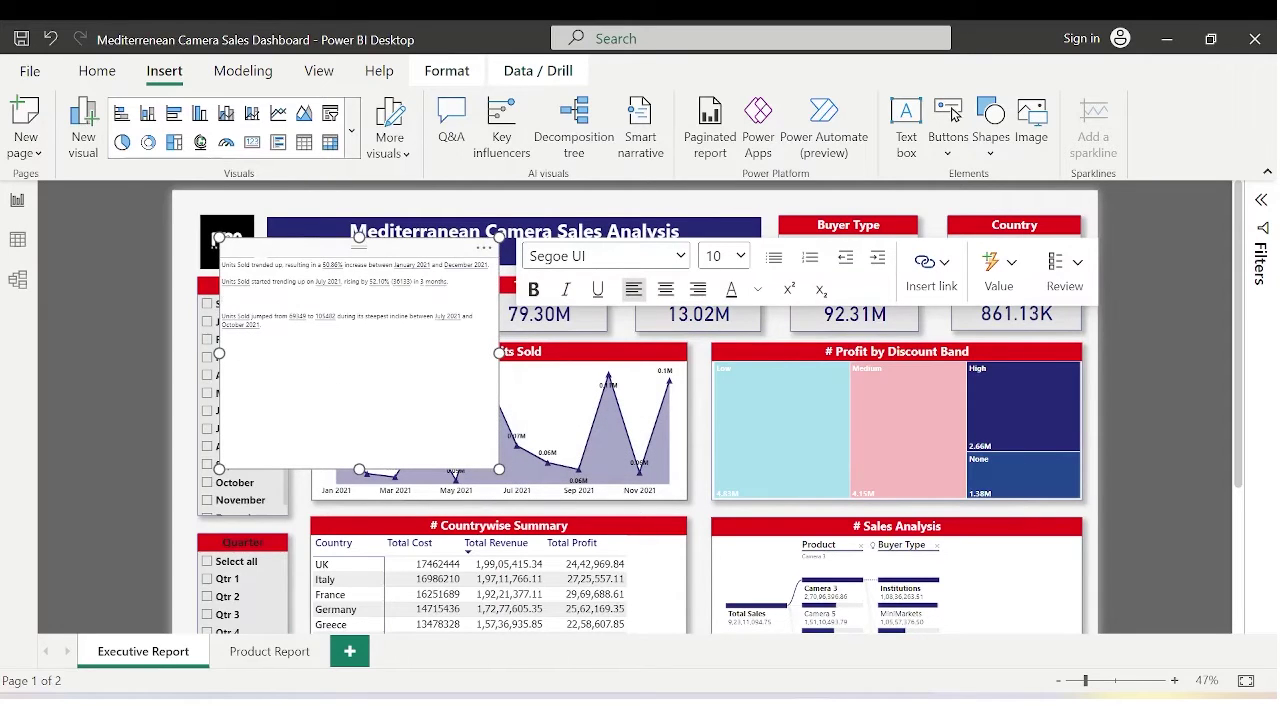
key(BackSpace)
Step: Set the narrative text to 14 pt and move it over the Profit by Discount Band chart
key(ctrl+a)
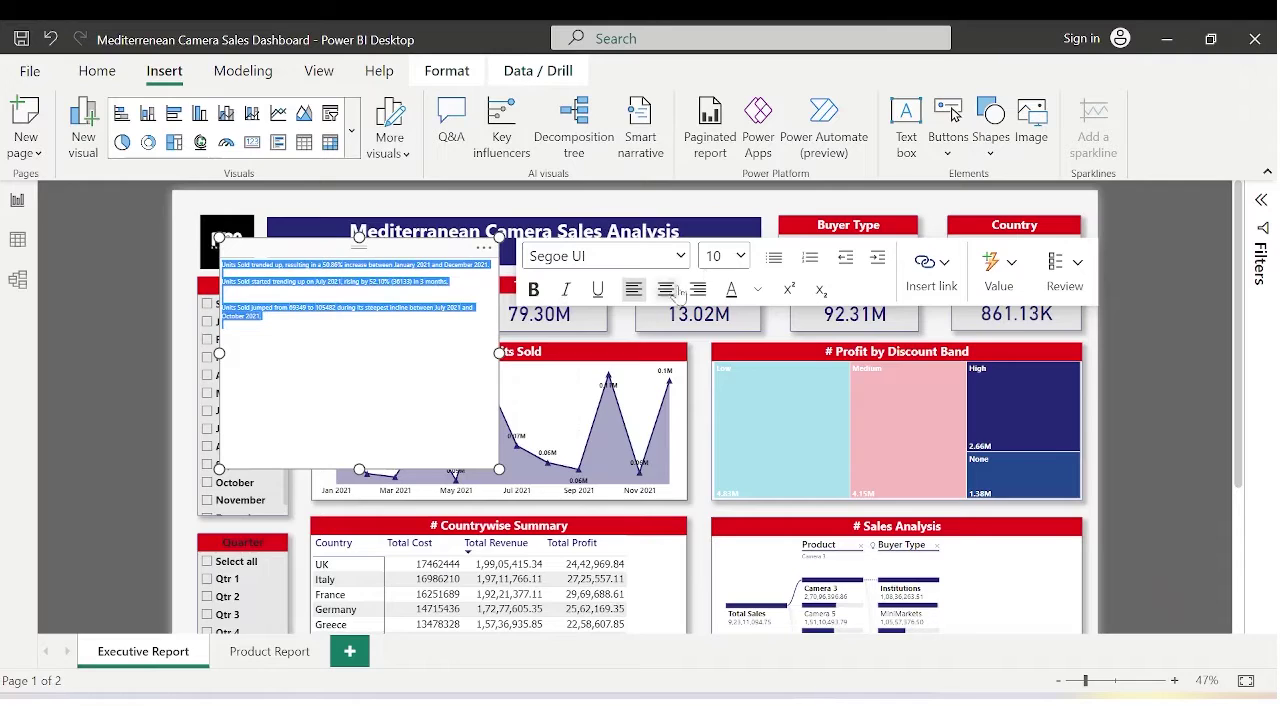
click(741, 257)
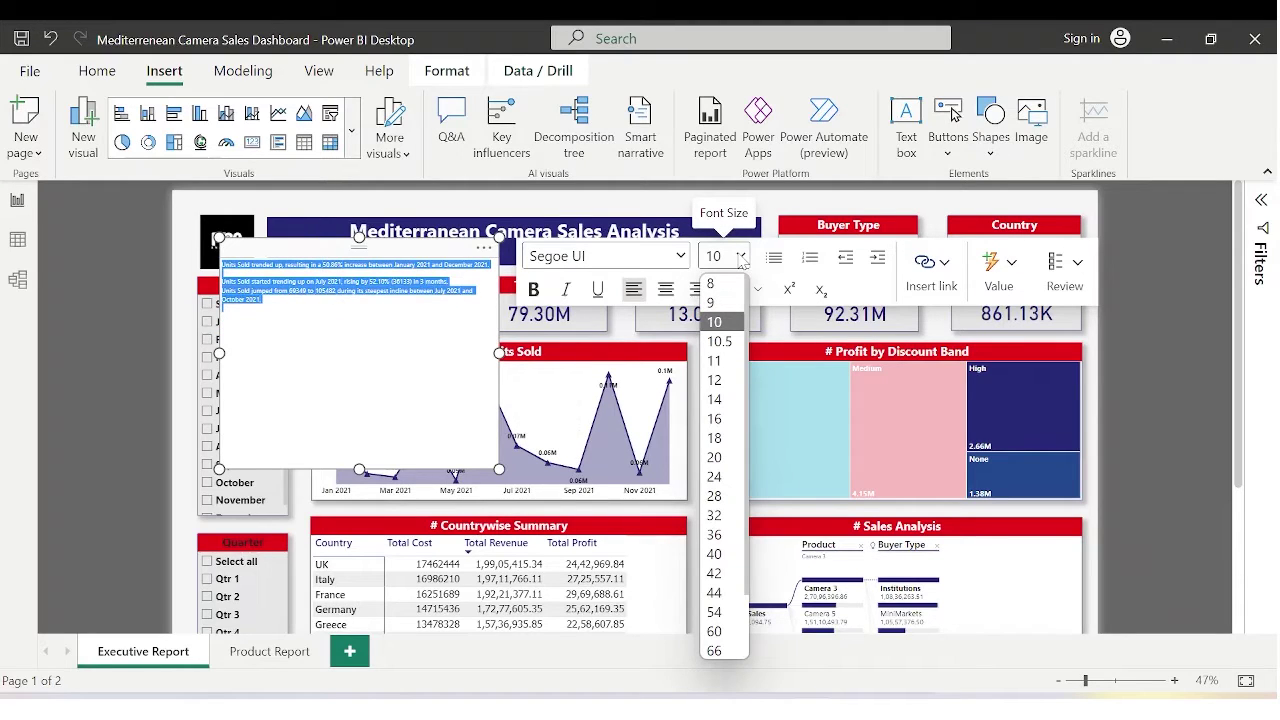
click(734, 400)
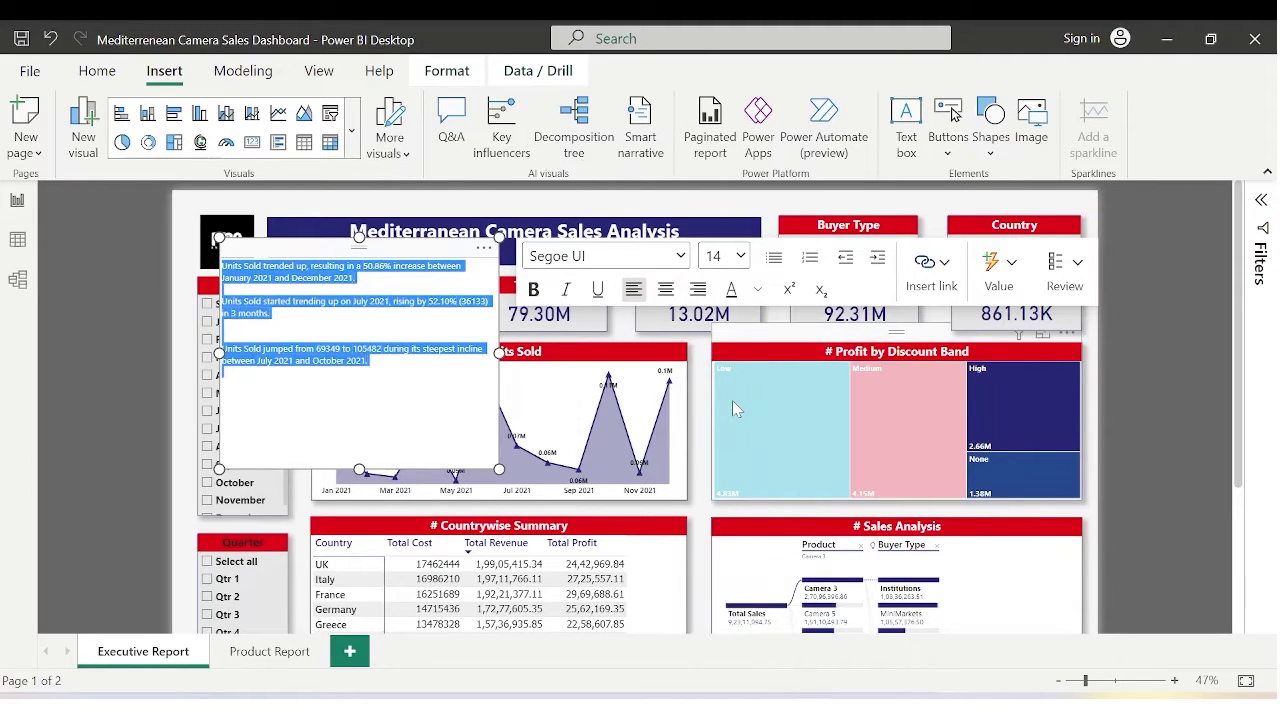
click(322, 411)
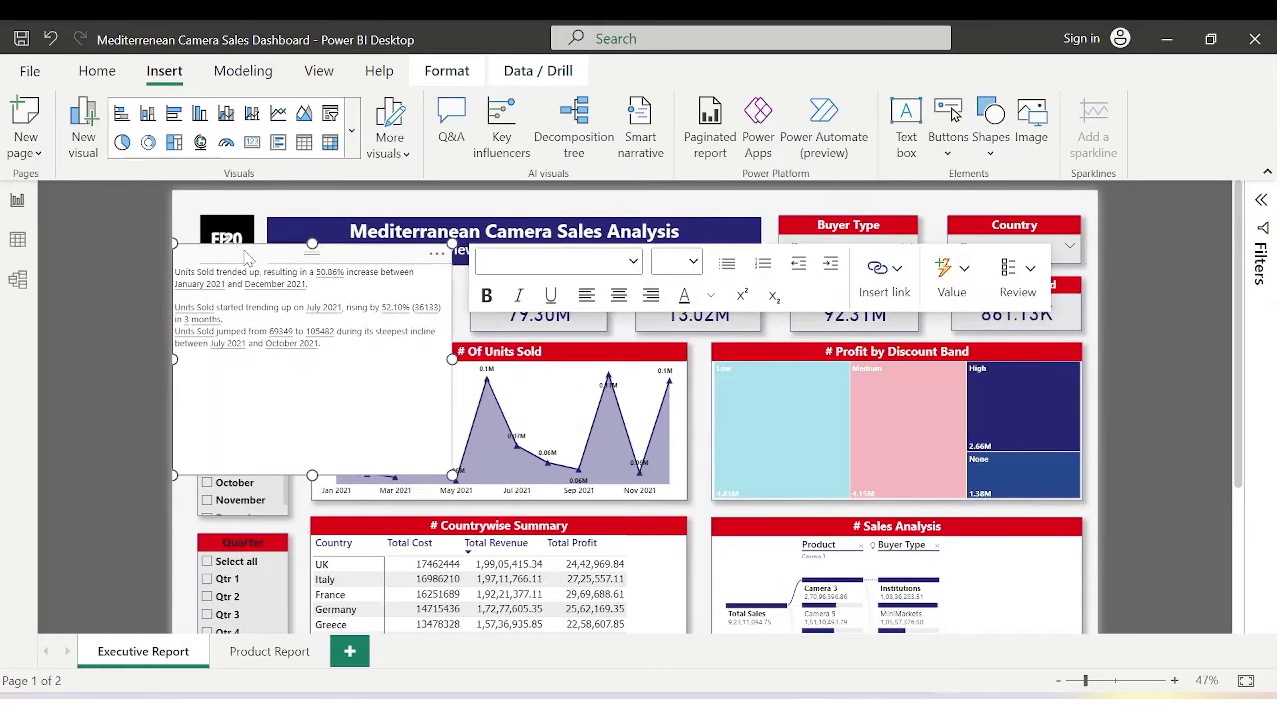
mouse_move(246, 256)
mouse_down()
mouse_move(833, 347)
mouse_move(797, 290)
mouse_up()
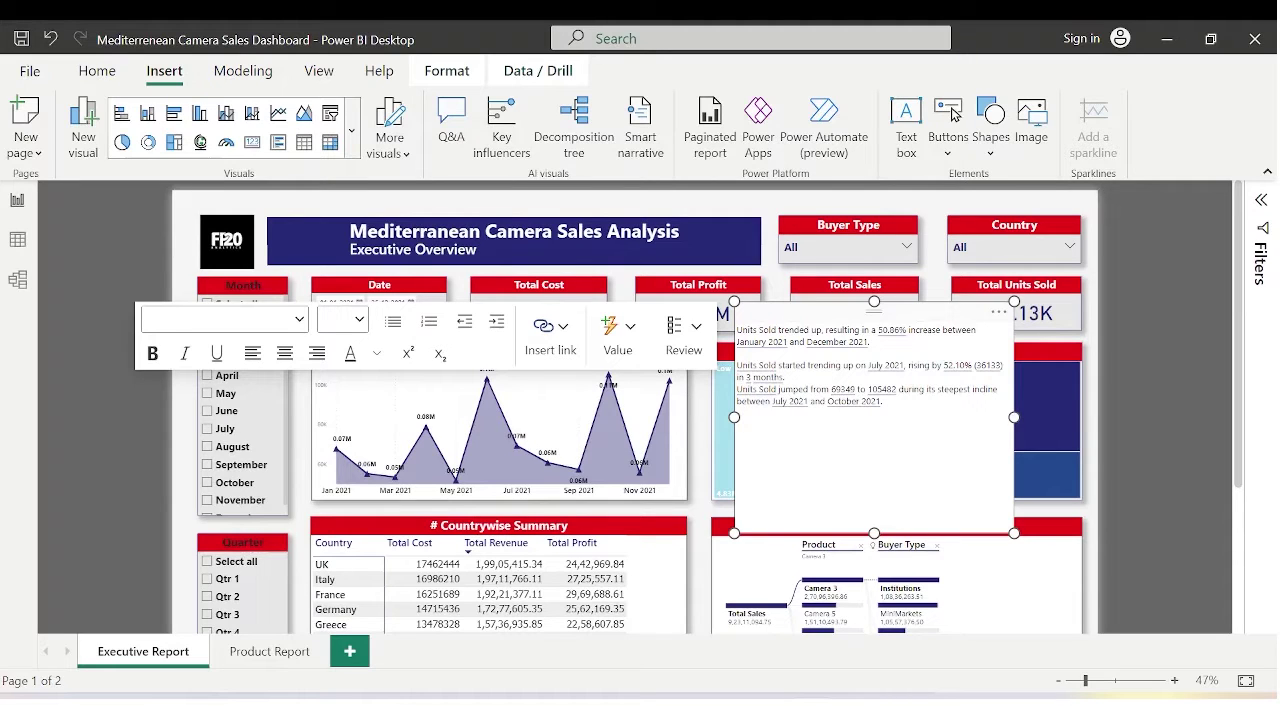
Step: Remove the Units Sold narrative and add a page-wide Smart narrative from the AI visuals
click(999, 312)
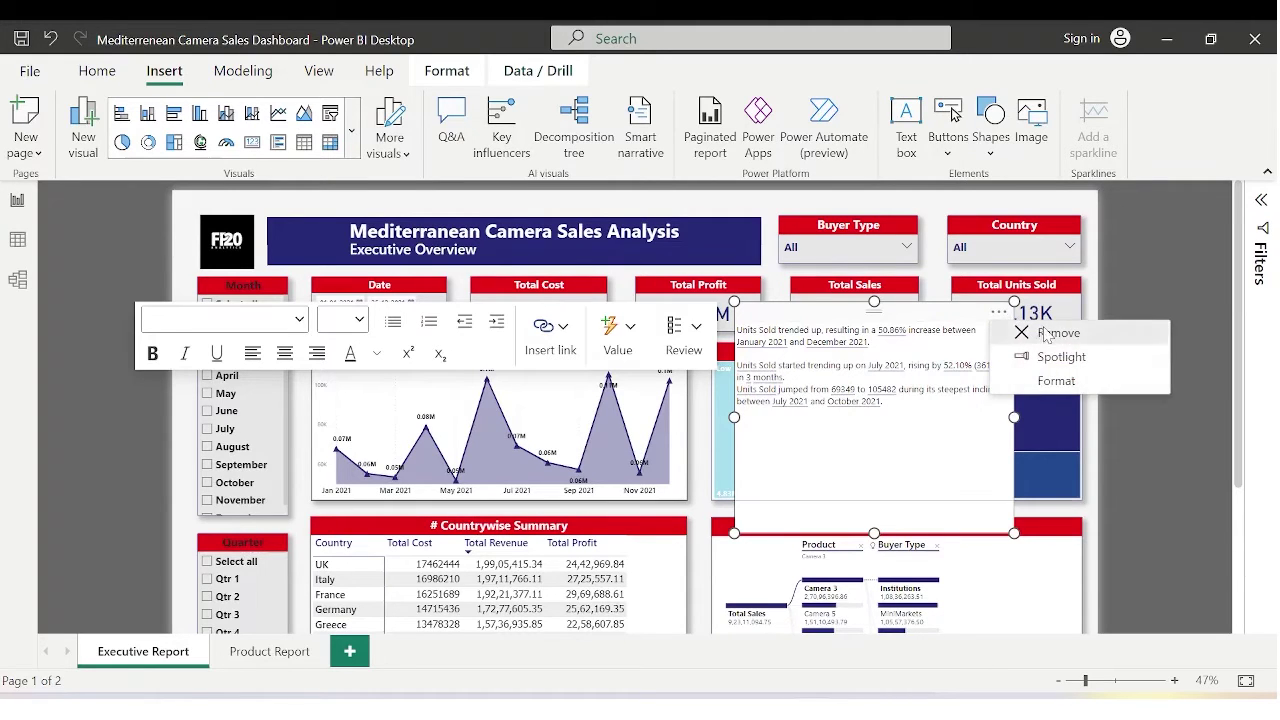
click(1055, 333)
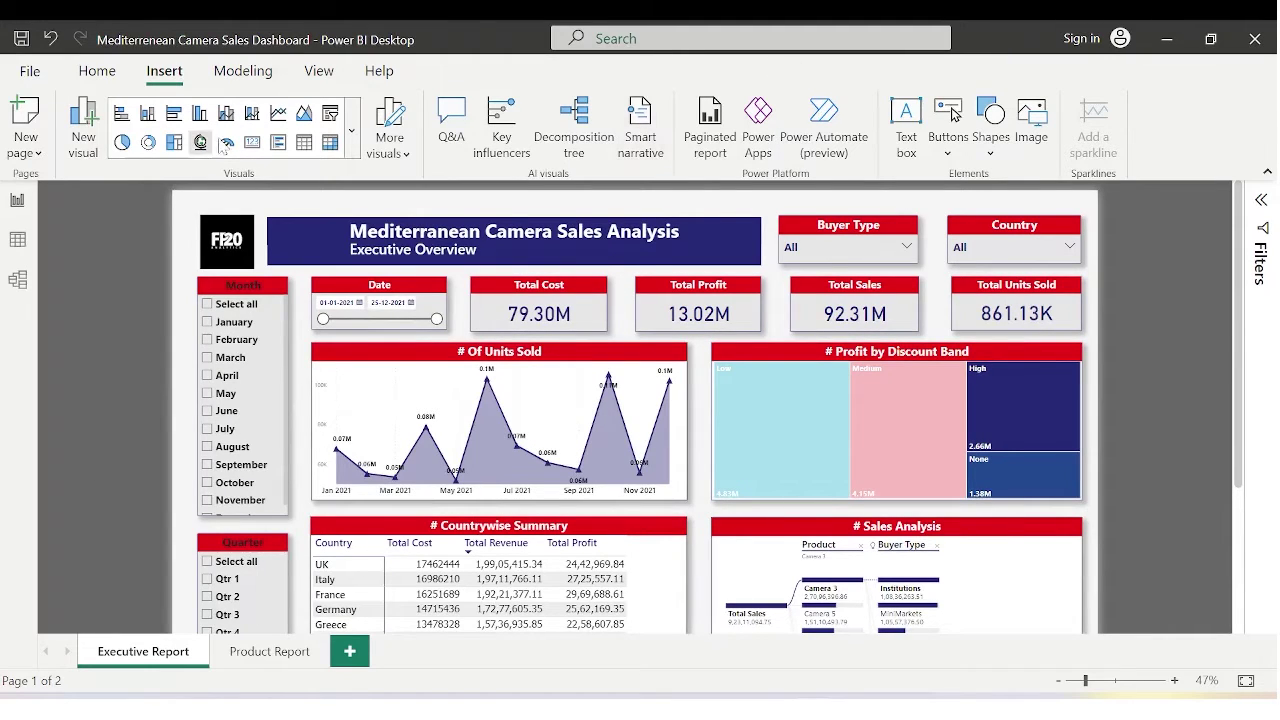
click(352, 133)
scroll(291, 514, down, 3)
scroll(290, 500, down, 1)
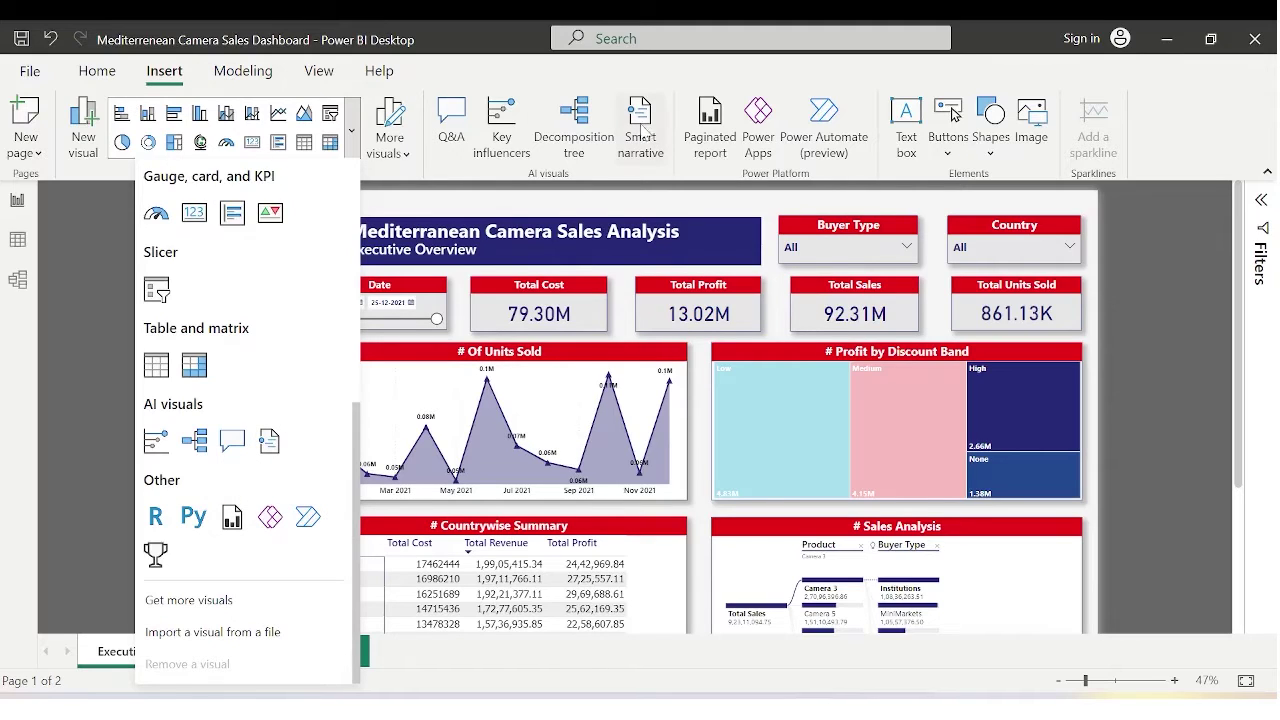
click(267, 448)
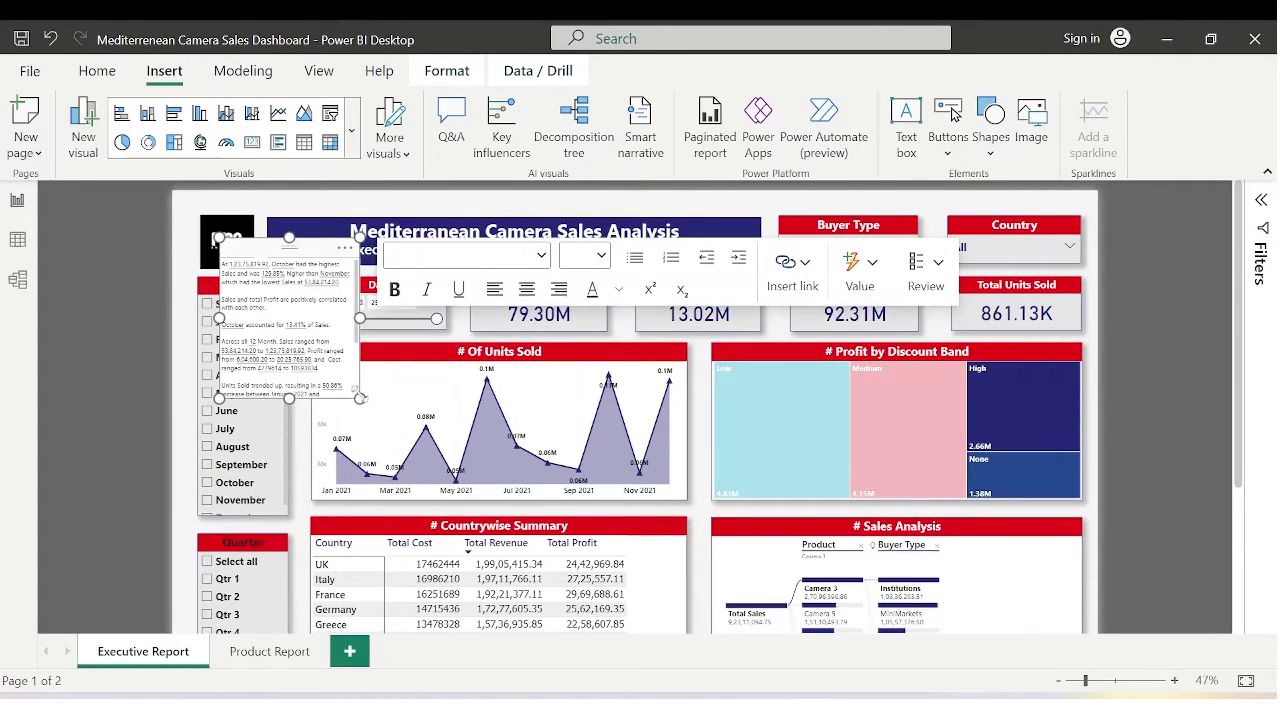
Step: Enlarge the new narrative box and delete its stray placeholder line
mouse_move(360, 398)
mouse_down()
mouse_move(677, 523)
mouse_move(662, 517)
mouse_up()
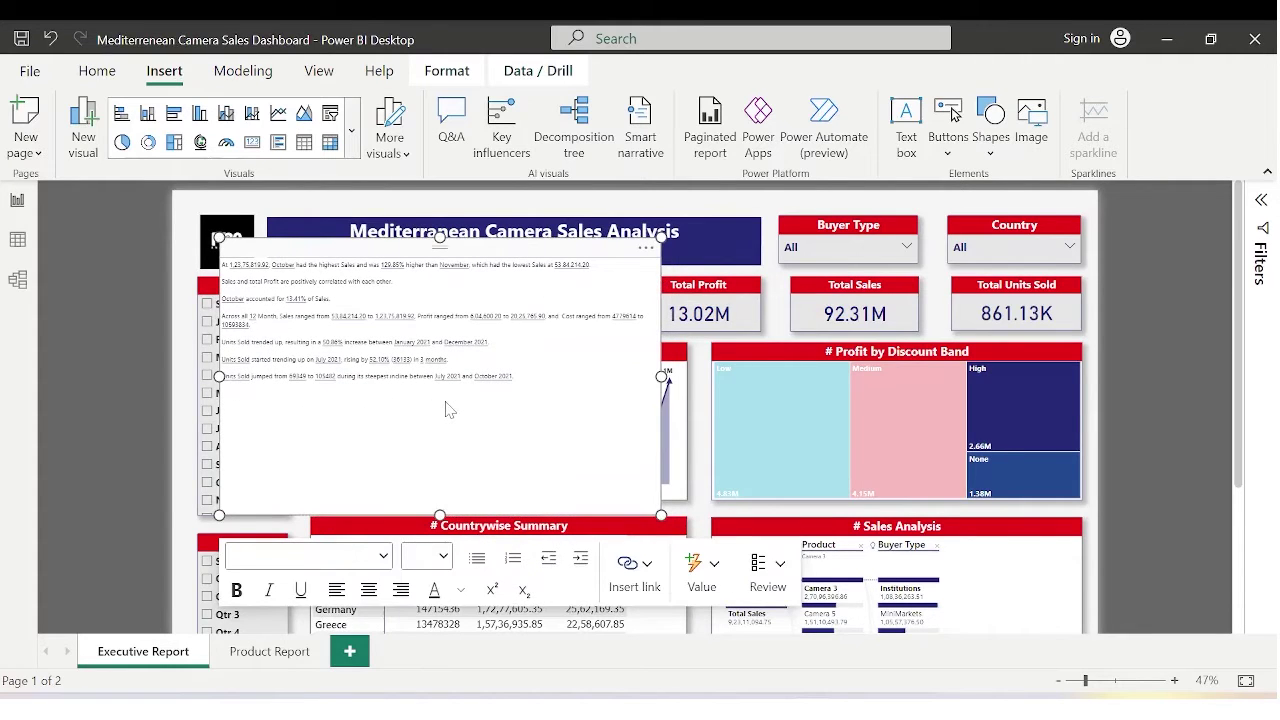
key(ctrl+a)
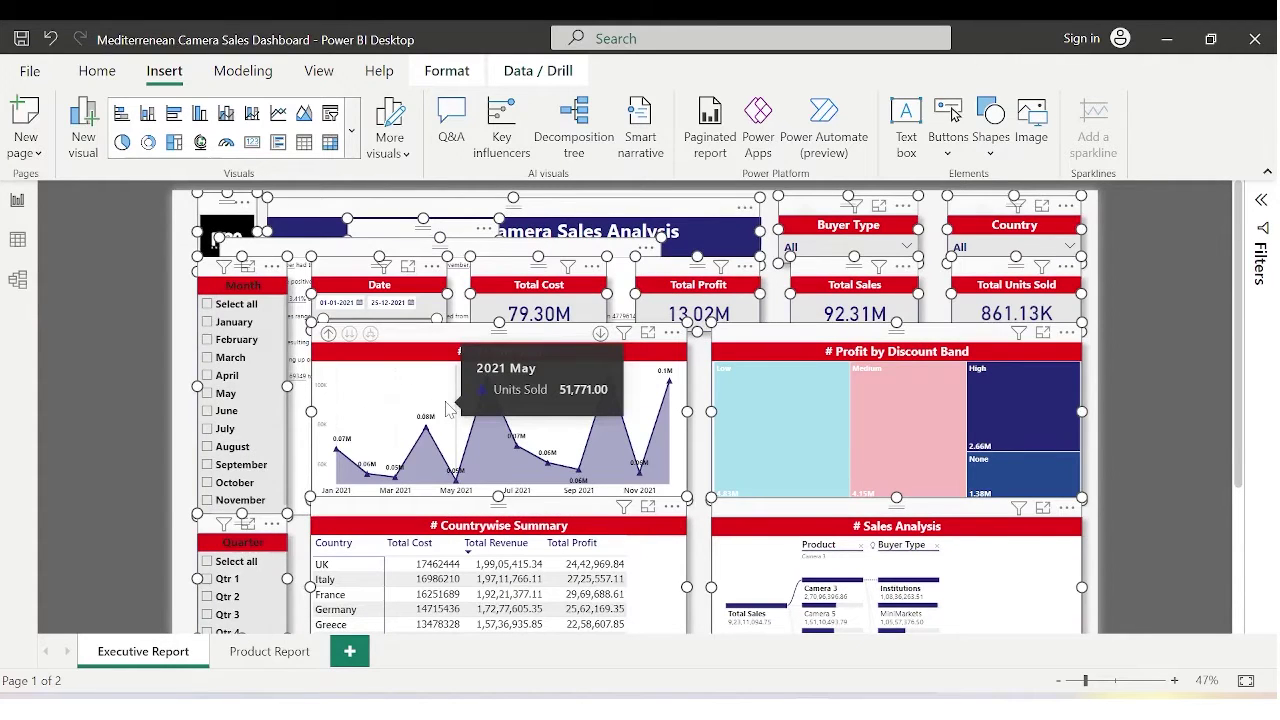
key(ctrl+z)
key(ctrl+z)
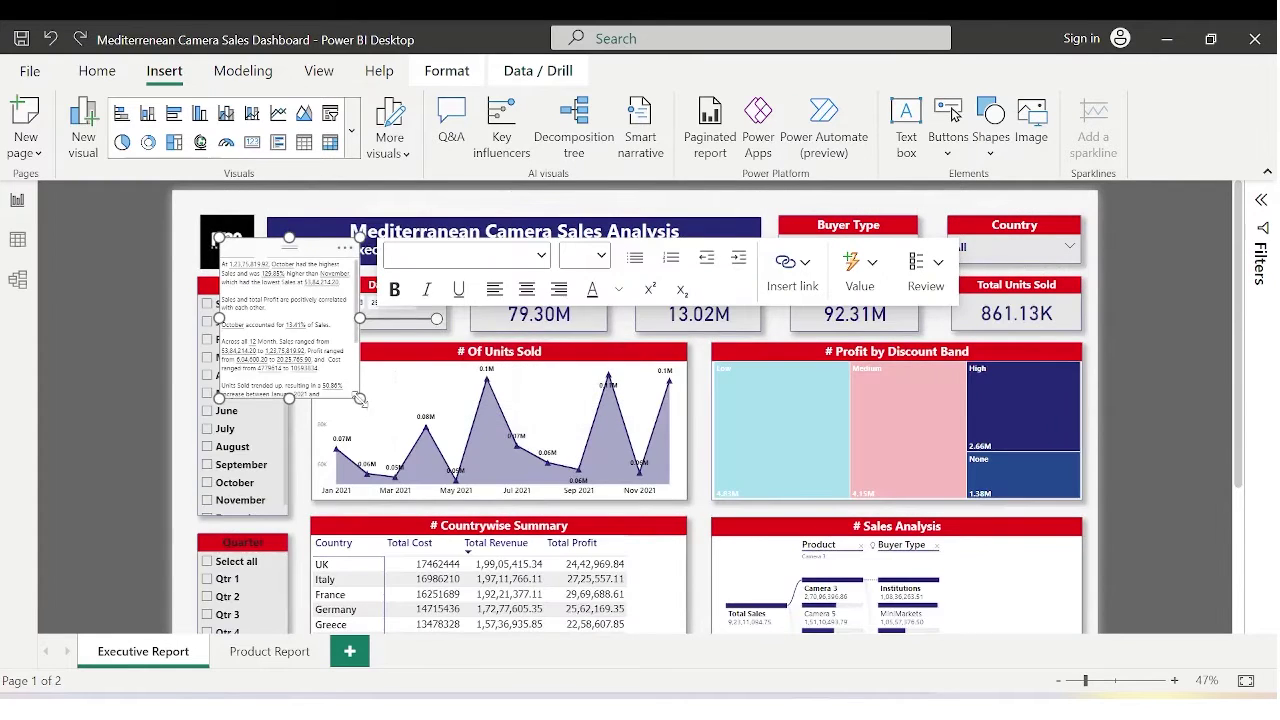
drag(359, 398, 568, 454)
click(535, 438)
drag(222, 350, 232, 384)
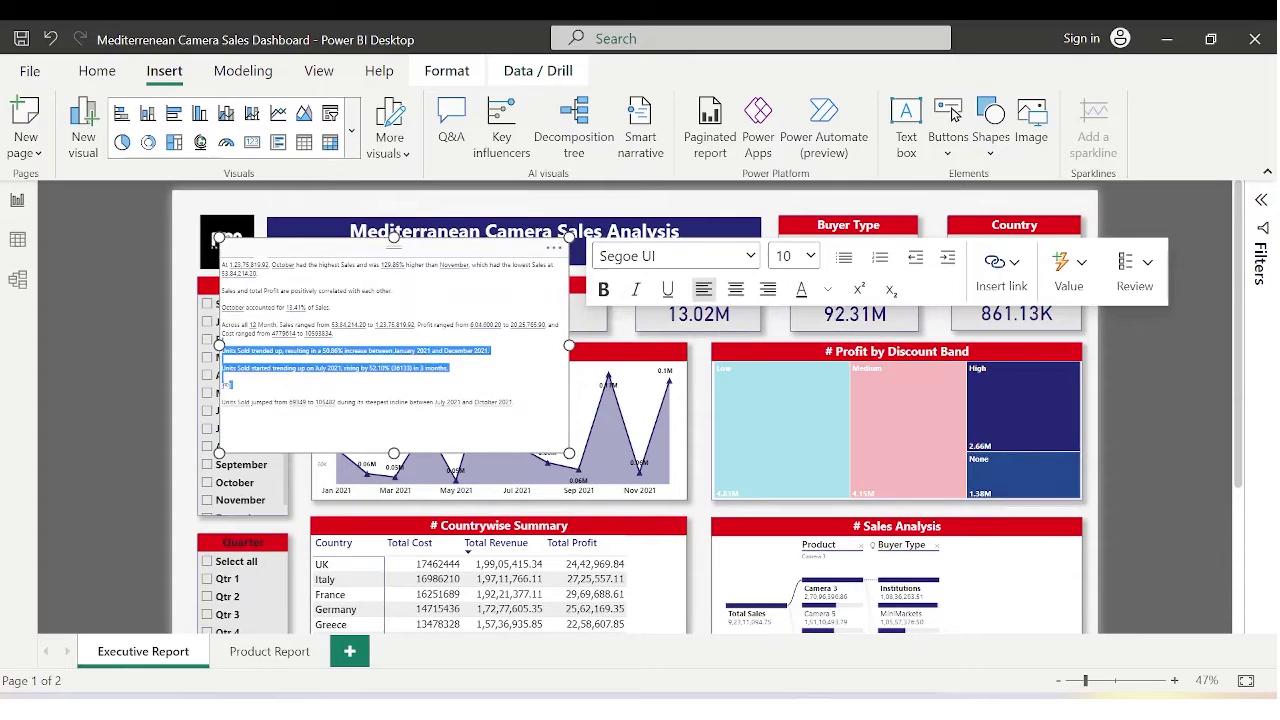
key(Right)
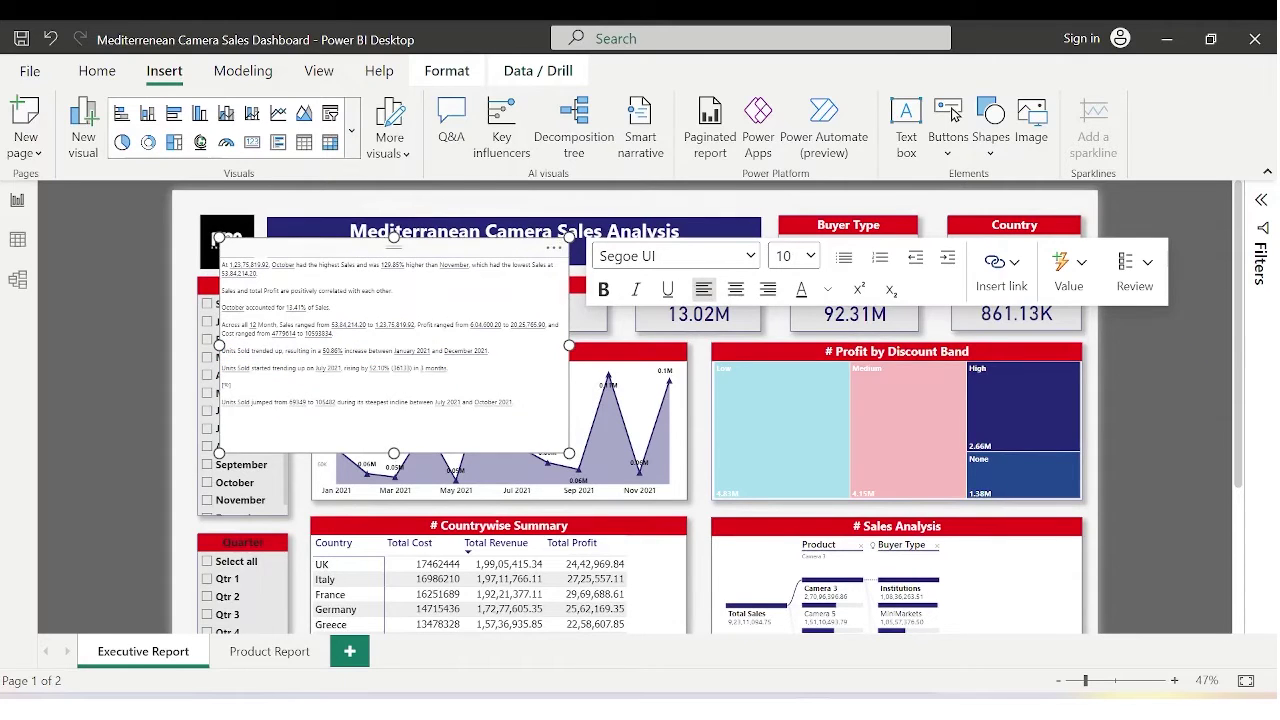
key(BackSpace)
key(BackSpace)
Step: Set all narrative text to 14 pt and enlarge the box to show every line
key(ctrl+a)
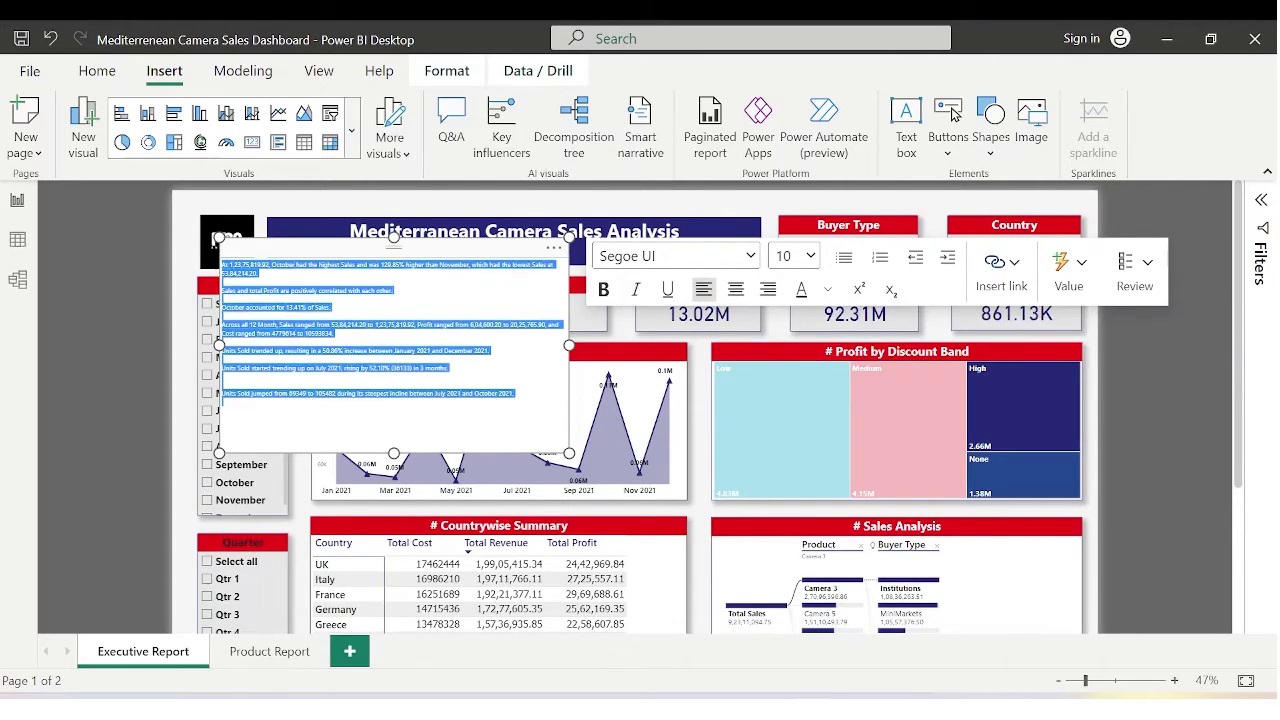
click(810, 256)
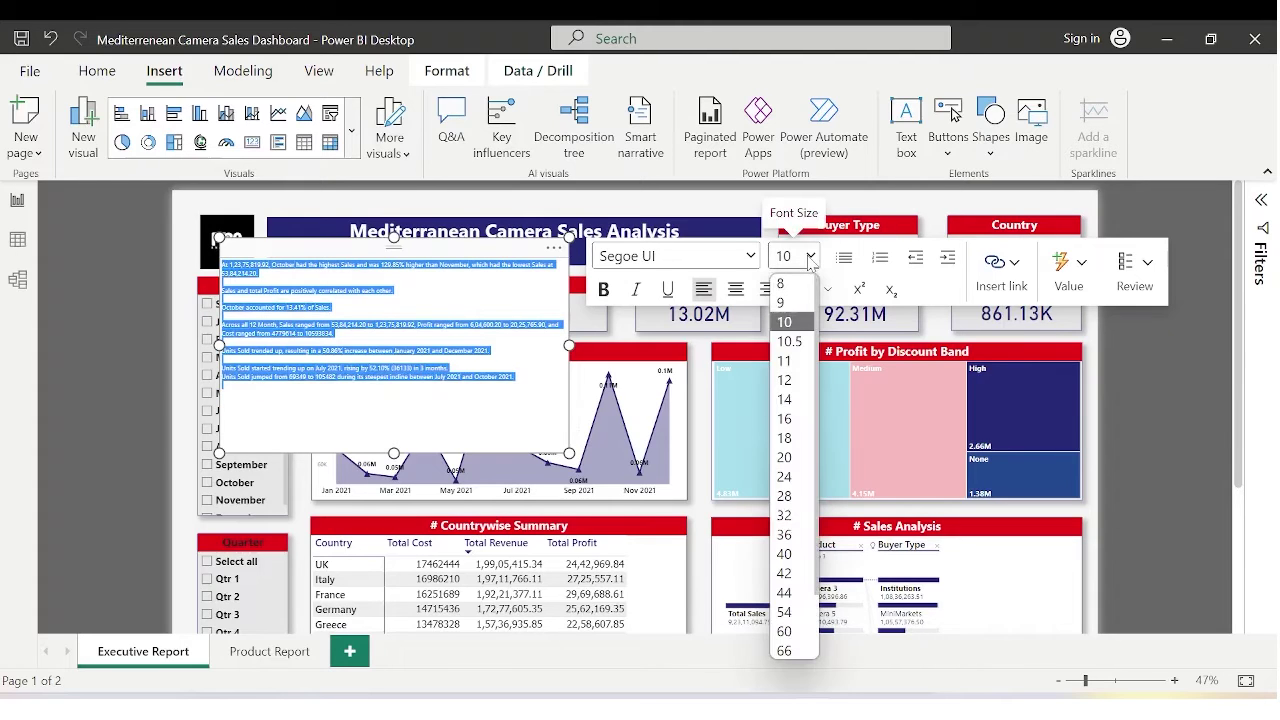
click(790, 419)
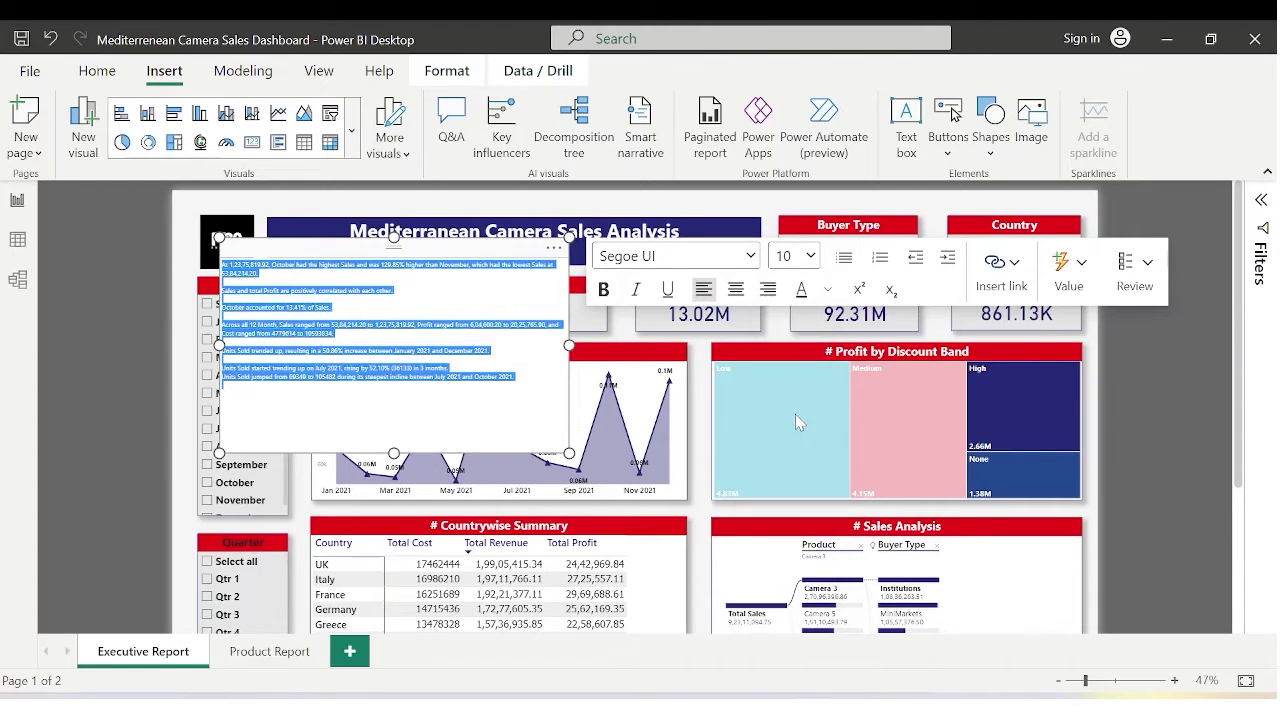
click(800, 256)
click(787, 399)
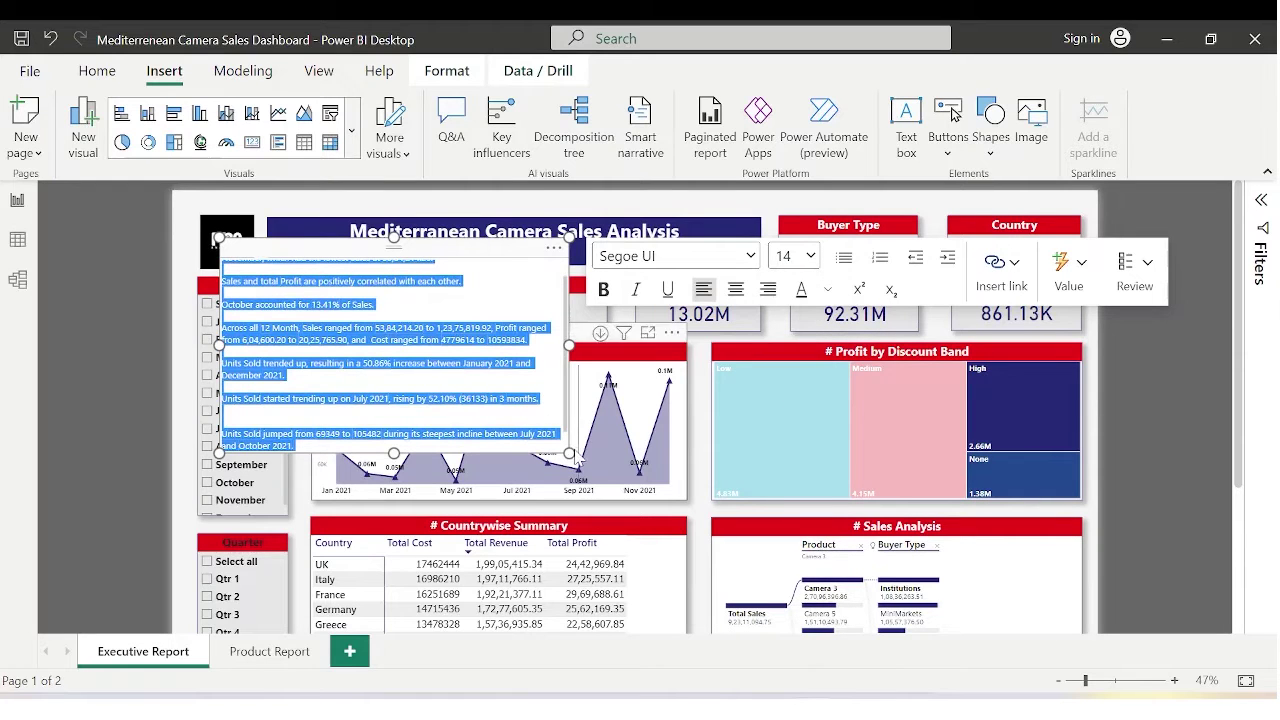
drag(566, 446, 679, 540)
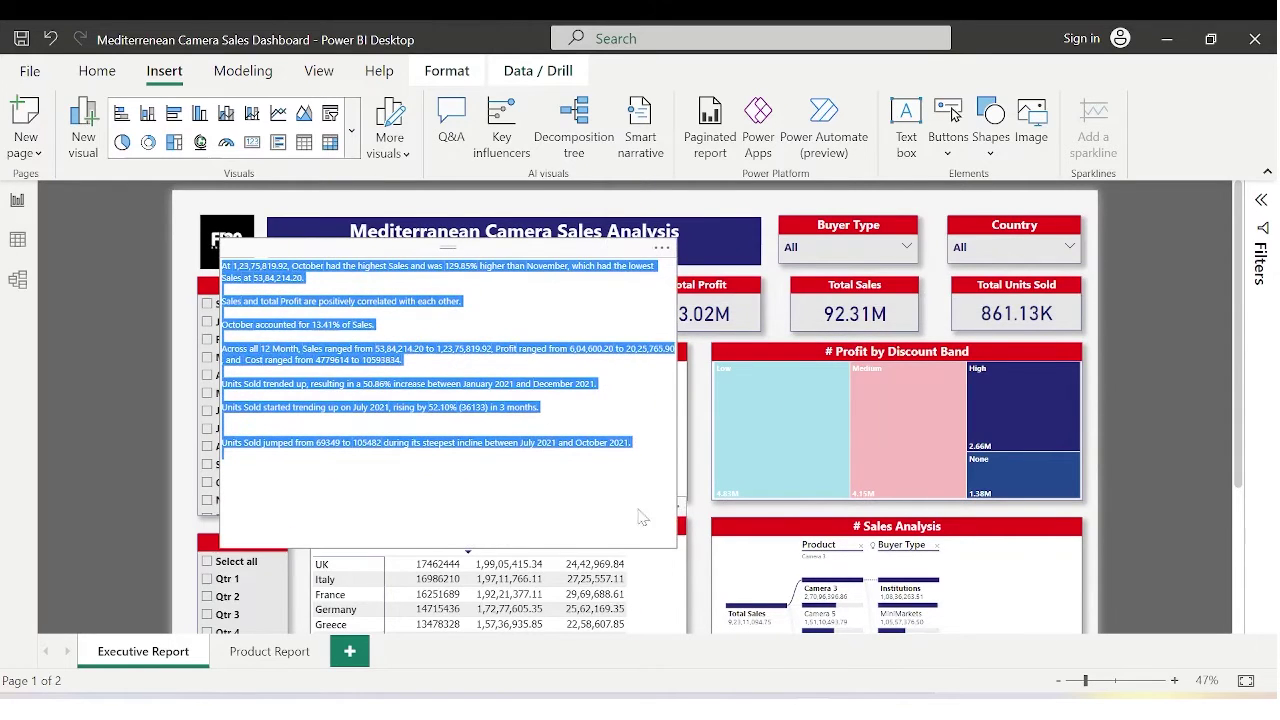
Step: Remove the page narrative from Executive Overview and switch to the Product Report page
click(585, 509)
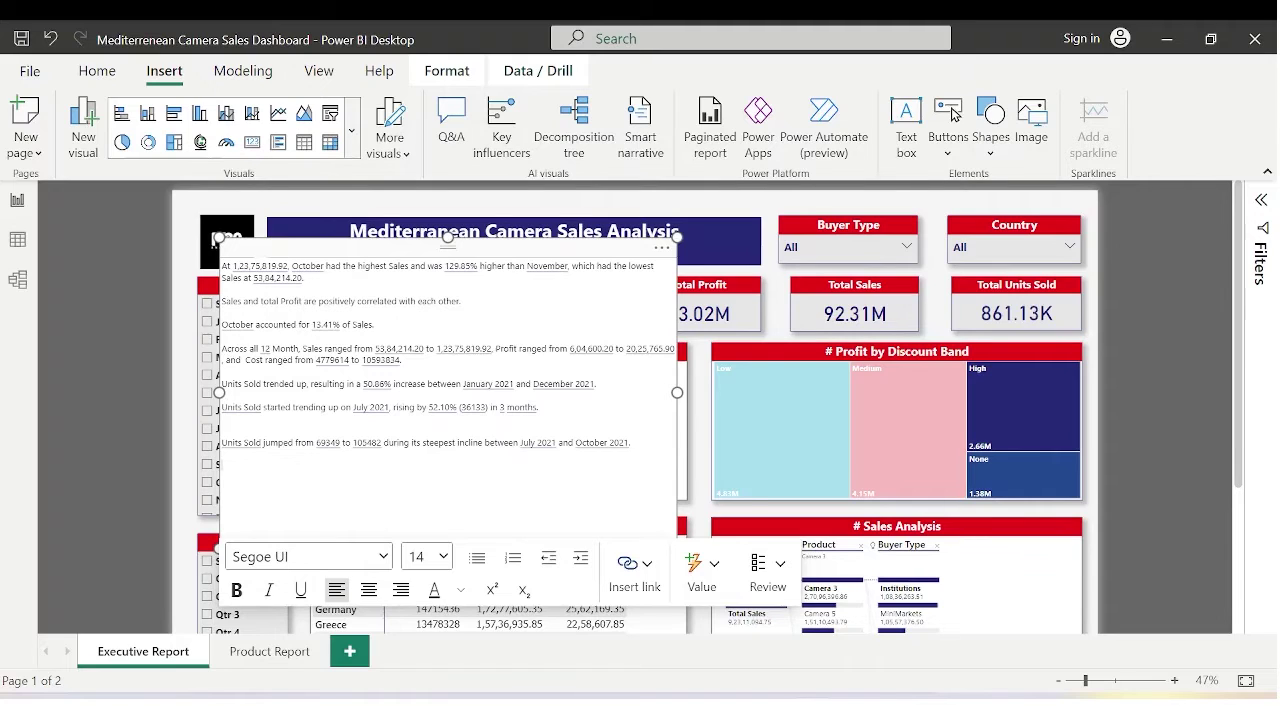
click(664, 248)
click(690, 269)
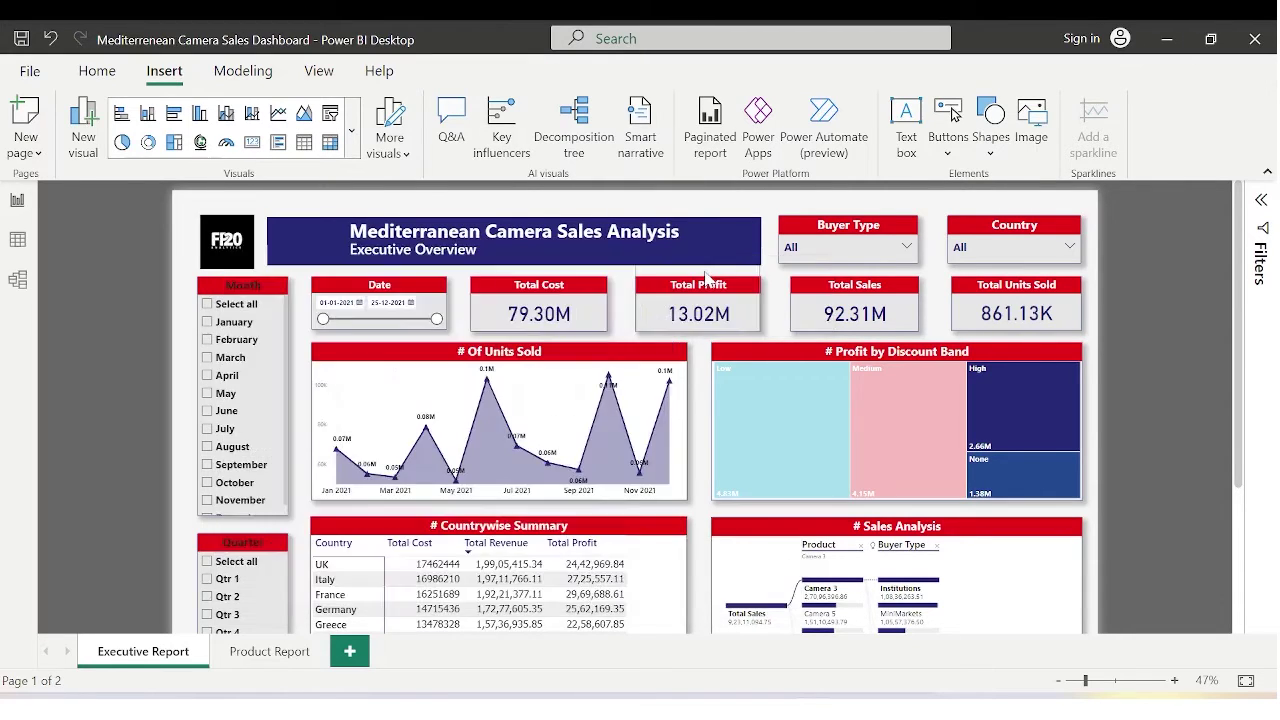
click(283, 654)
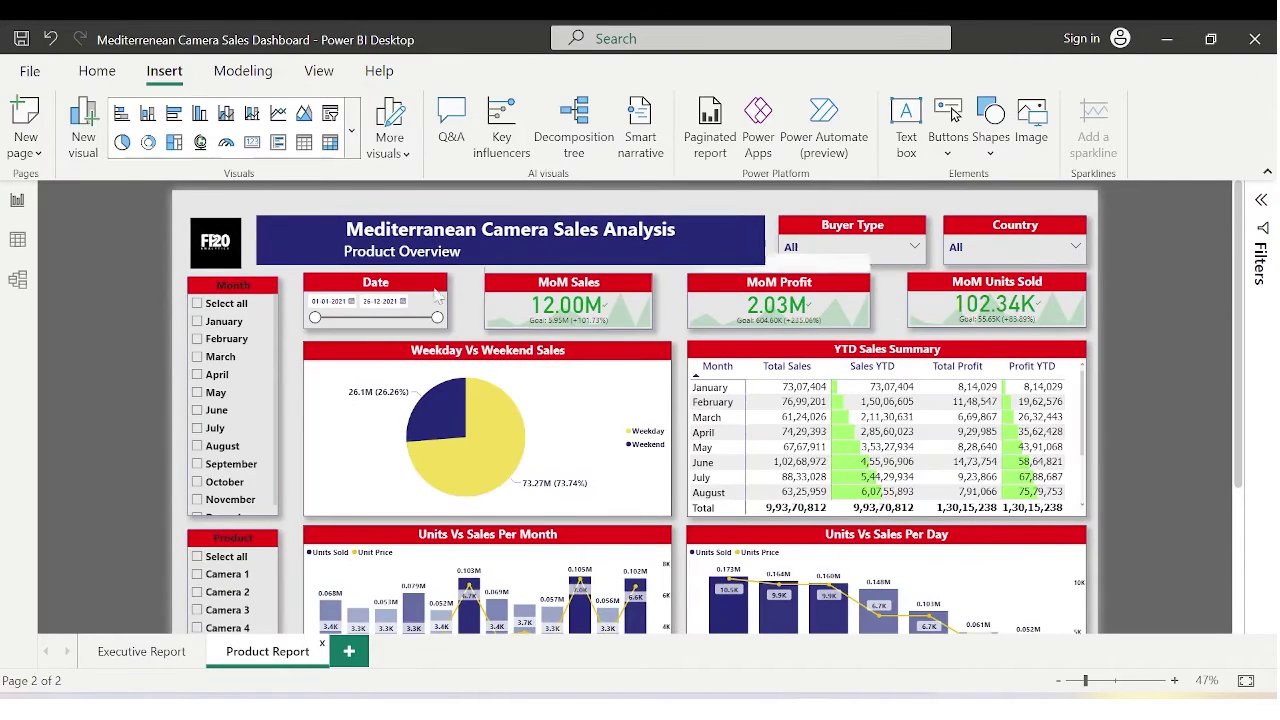
Step: Insert an auto-generated Smart narrative on the Product Report page and click into its text
click(655, 132)
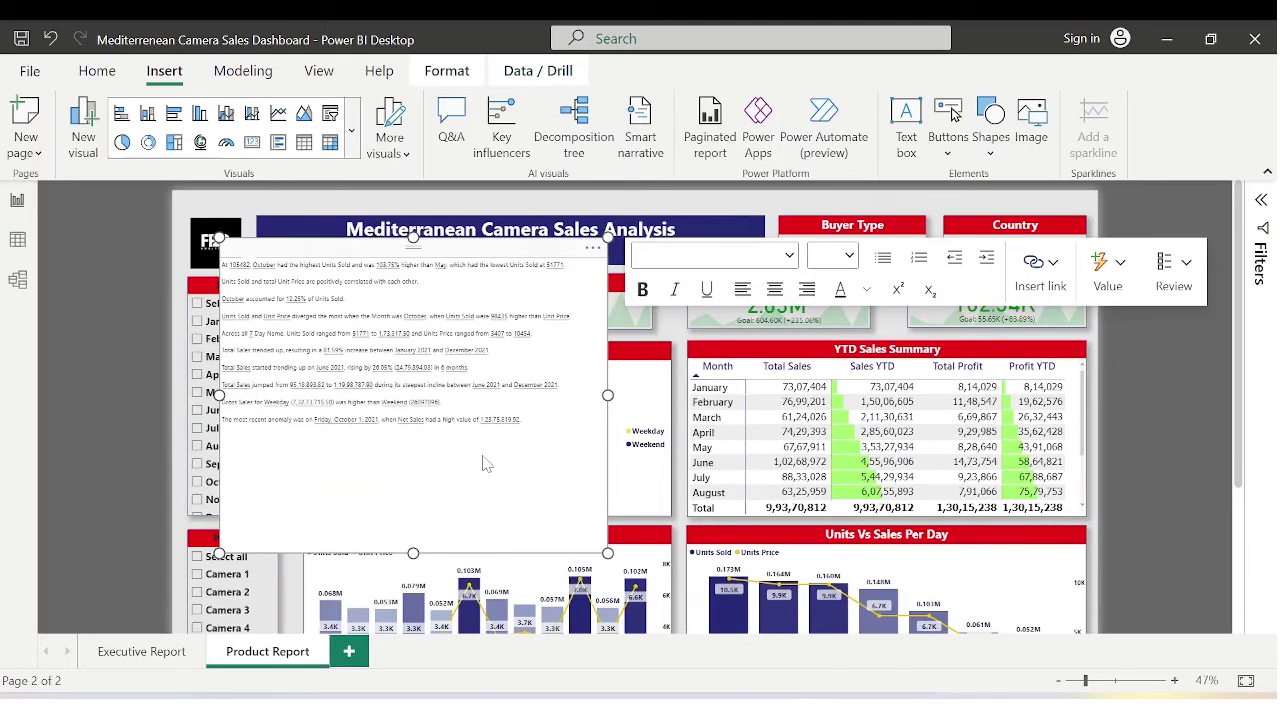
click(486, 463)
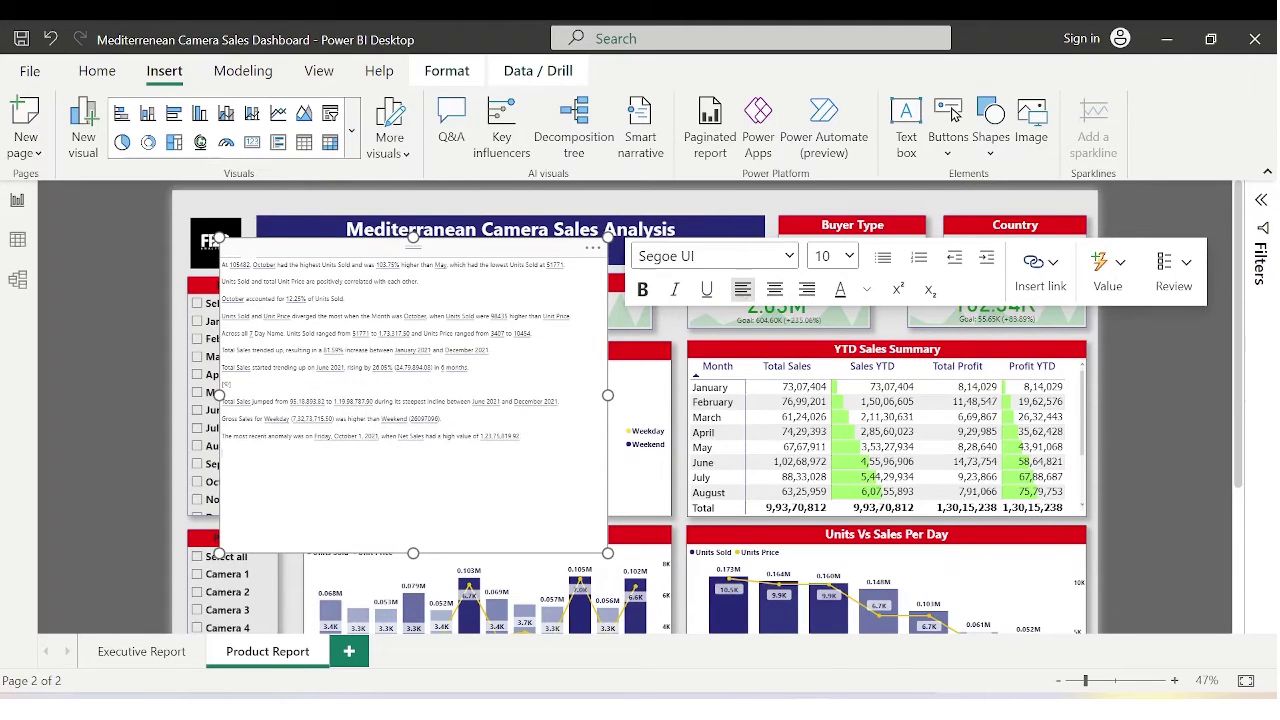
Step: Set all the narrative text to 14 pt, keeping it left-aligned and not bold
key(ctrl+a)
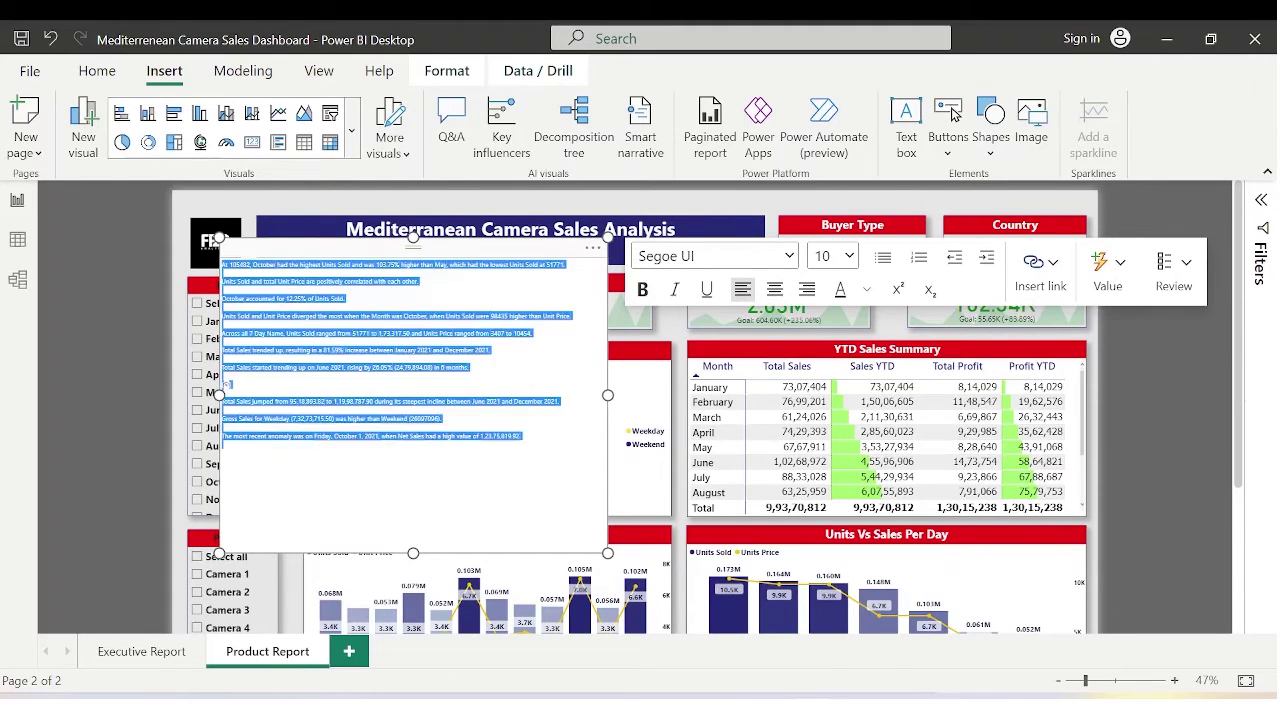
click(775, 290)
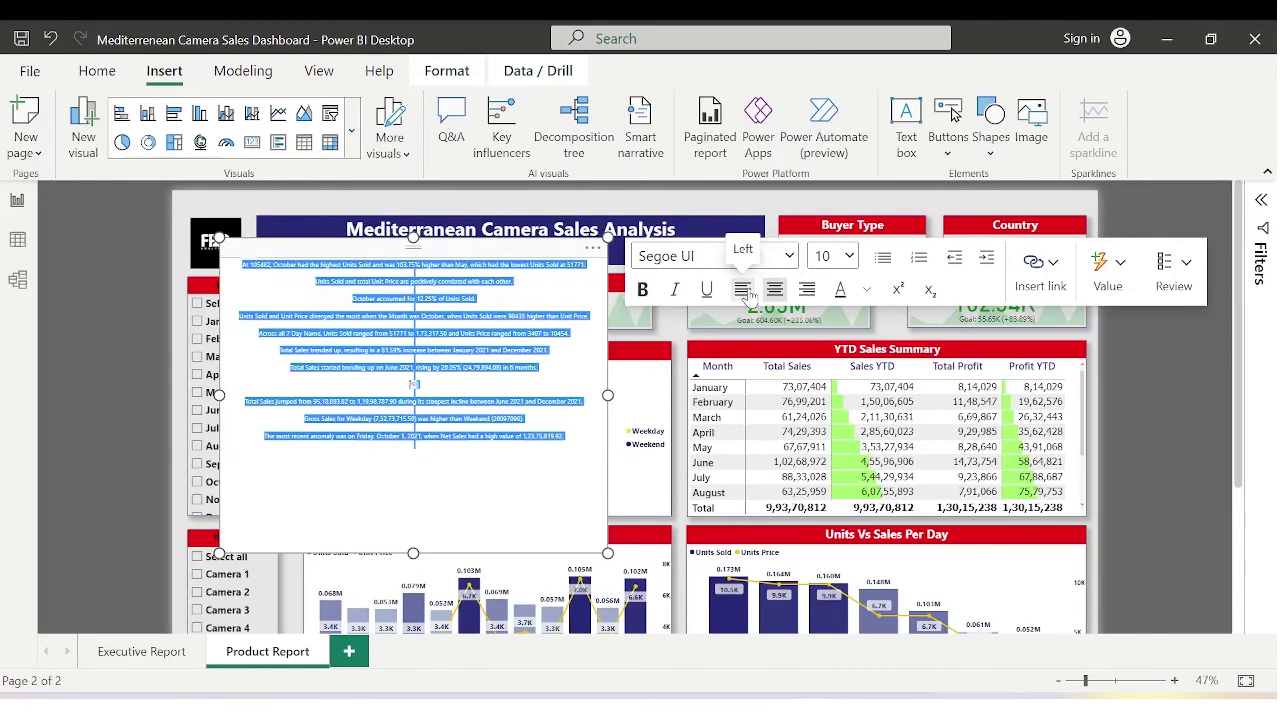
click(745, 292)
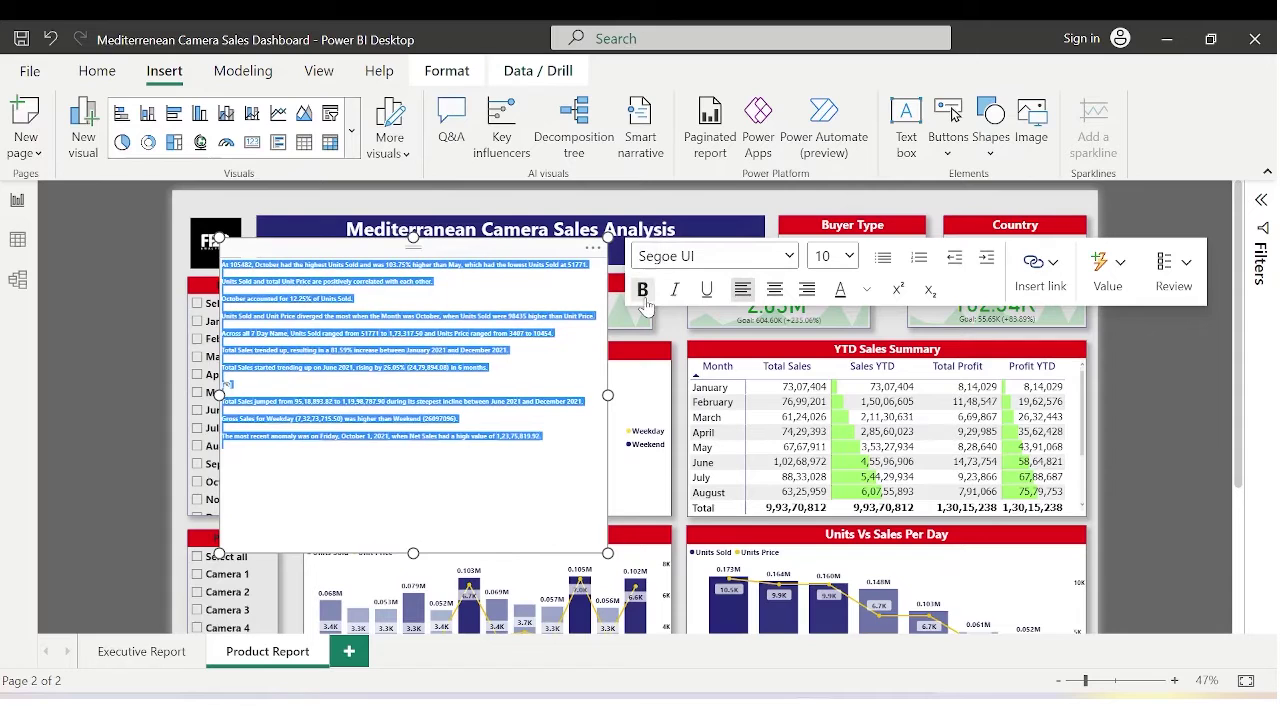
click(644, 295)
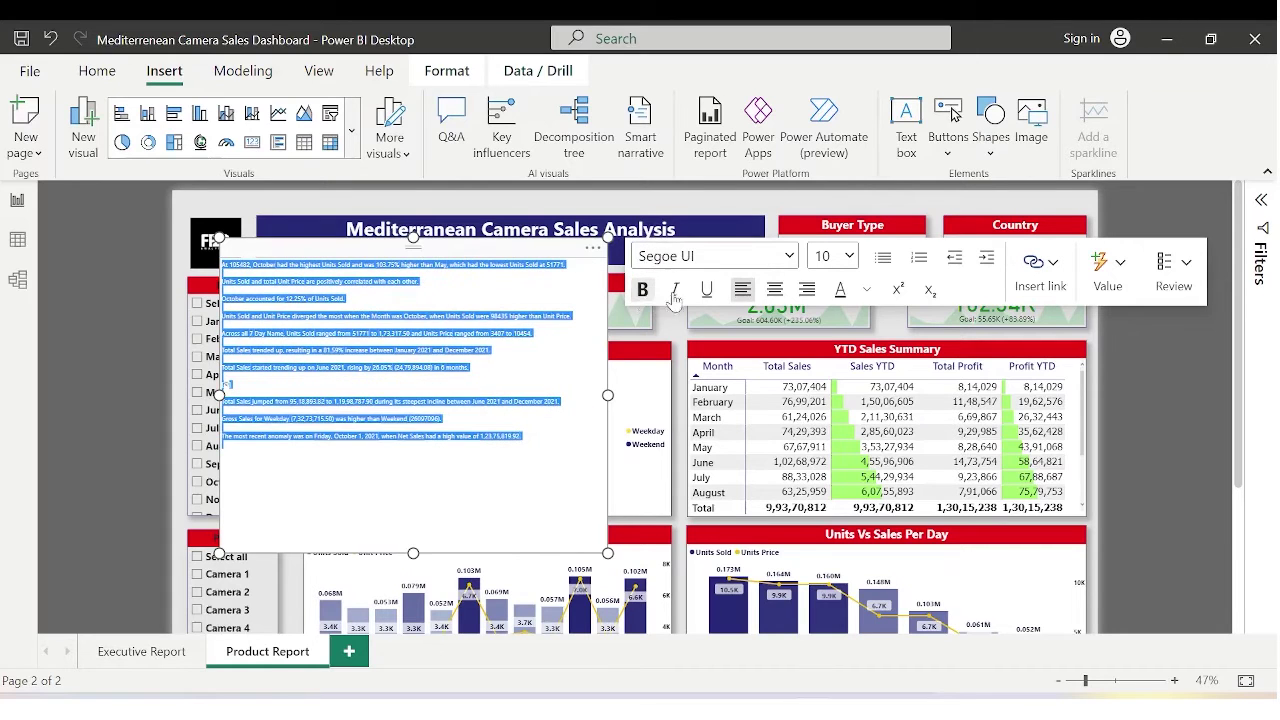
click(849, 258)
click(790, 256)
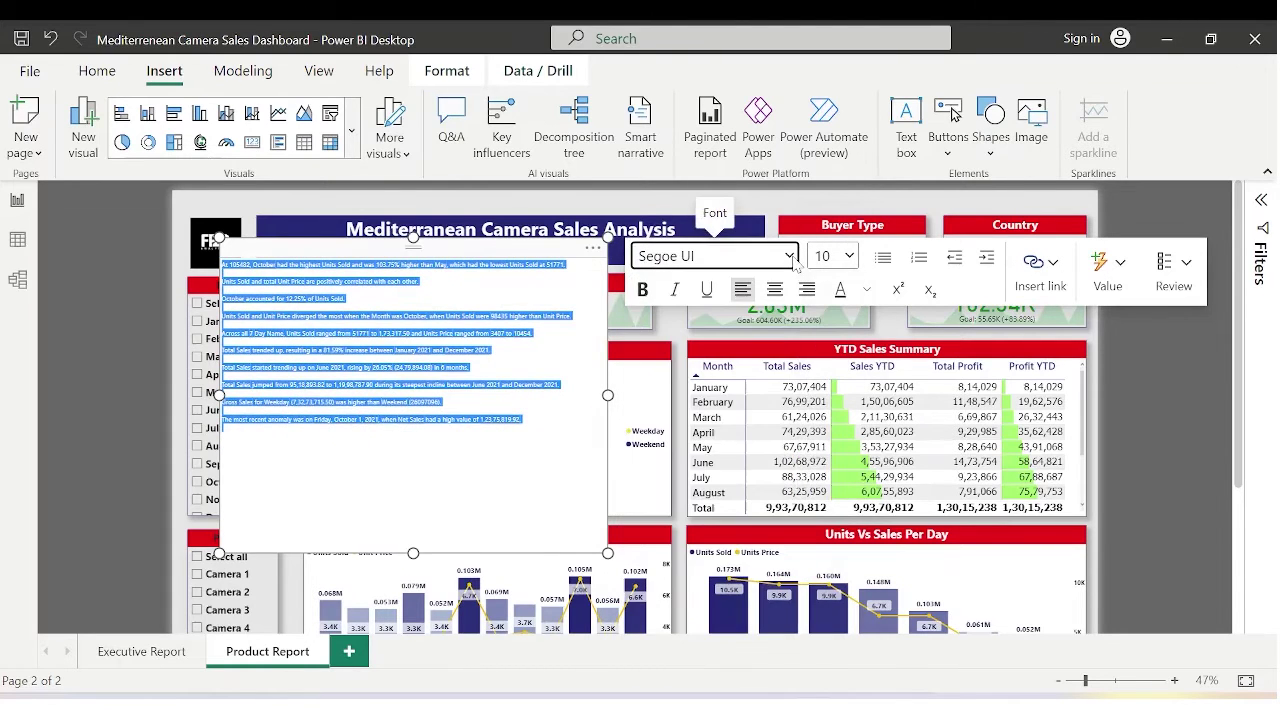
click(849, 258)
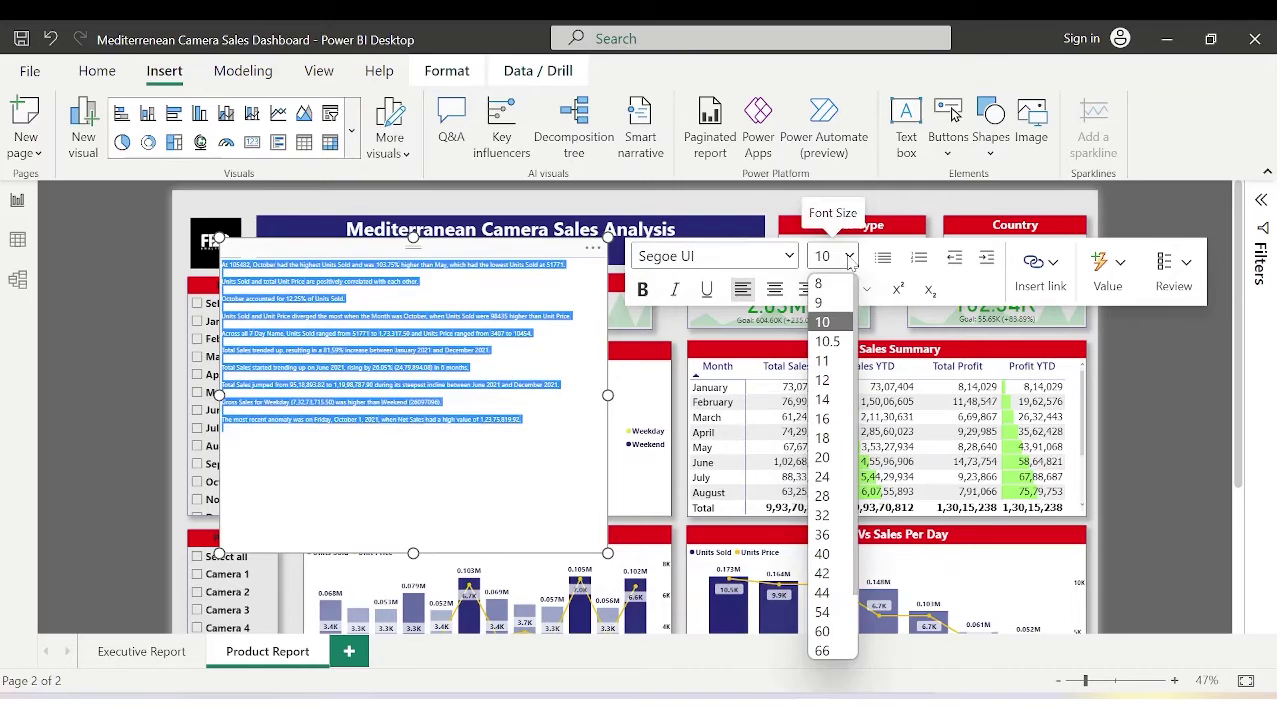
click(822, 399)
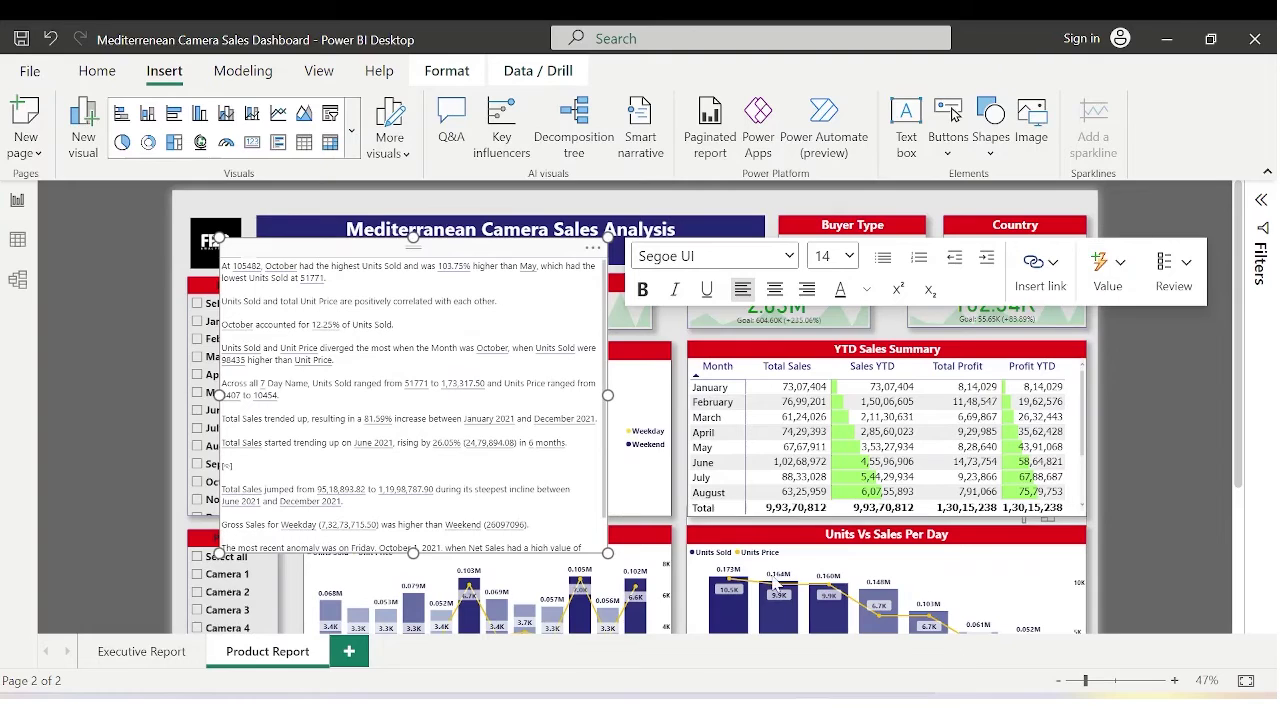
Step: Add a final narrative line reading 'Total Sales amounted to'
scroll(606, 492, down, 1)
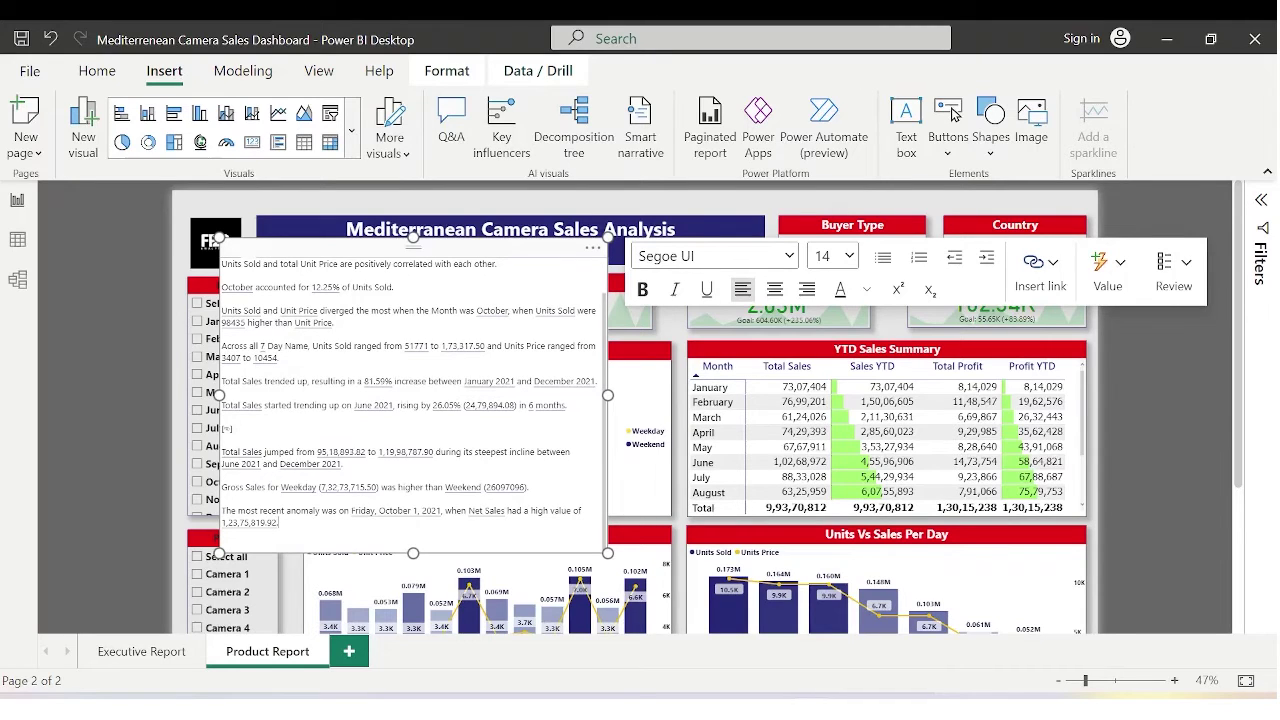
scroll(410, 390, down, 1)
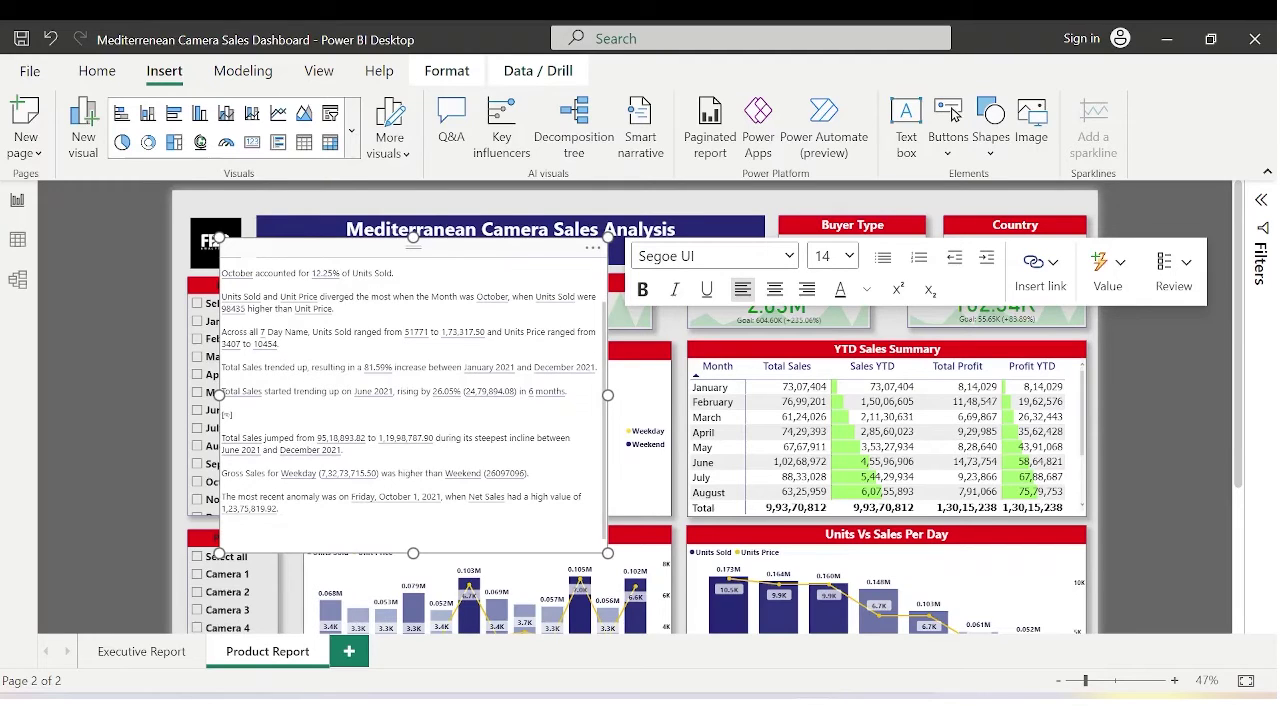
text(Total S)
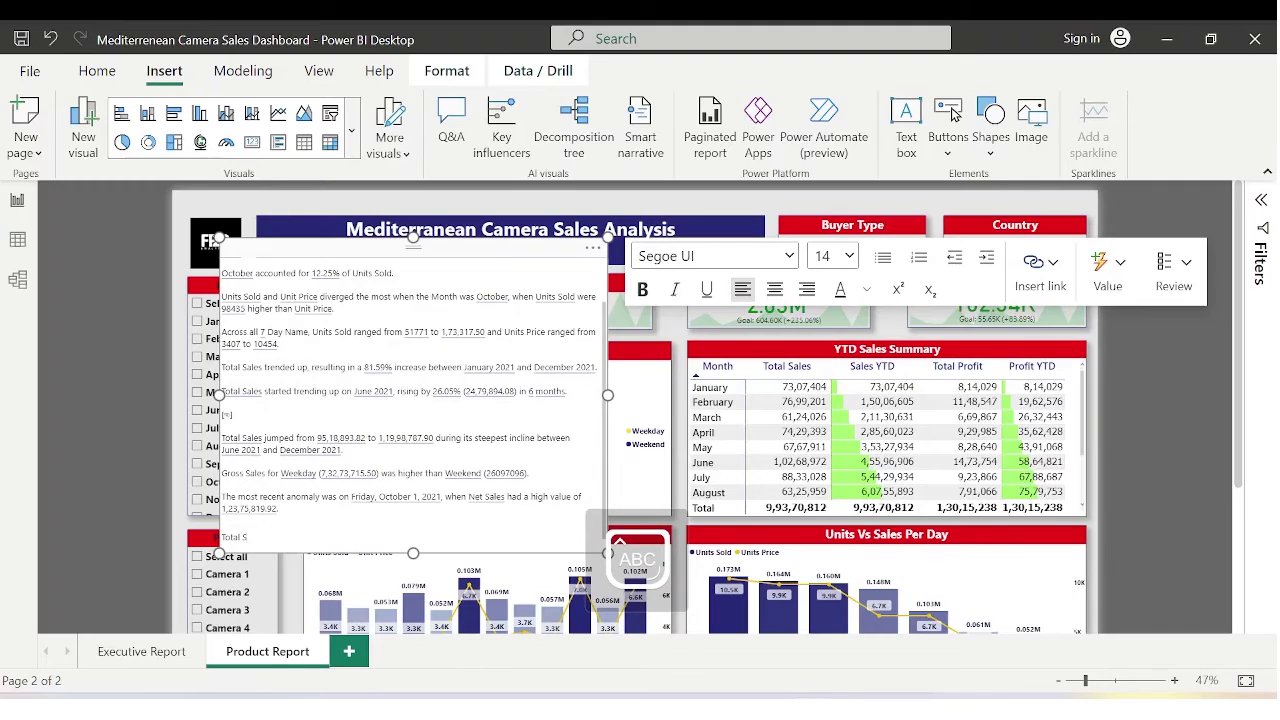
text(ales amounted t)
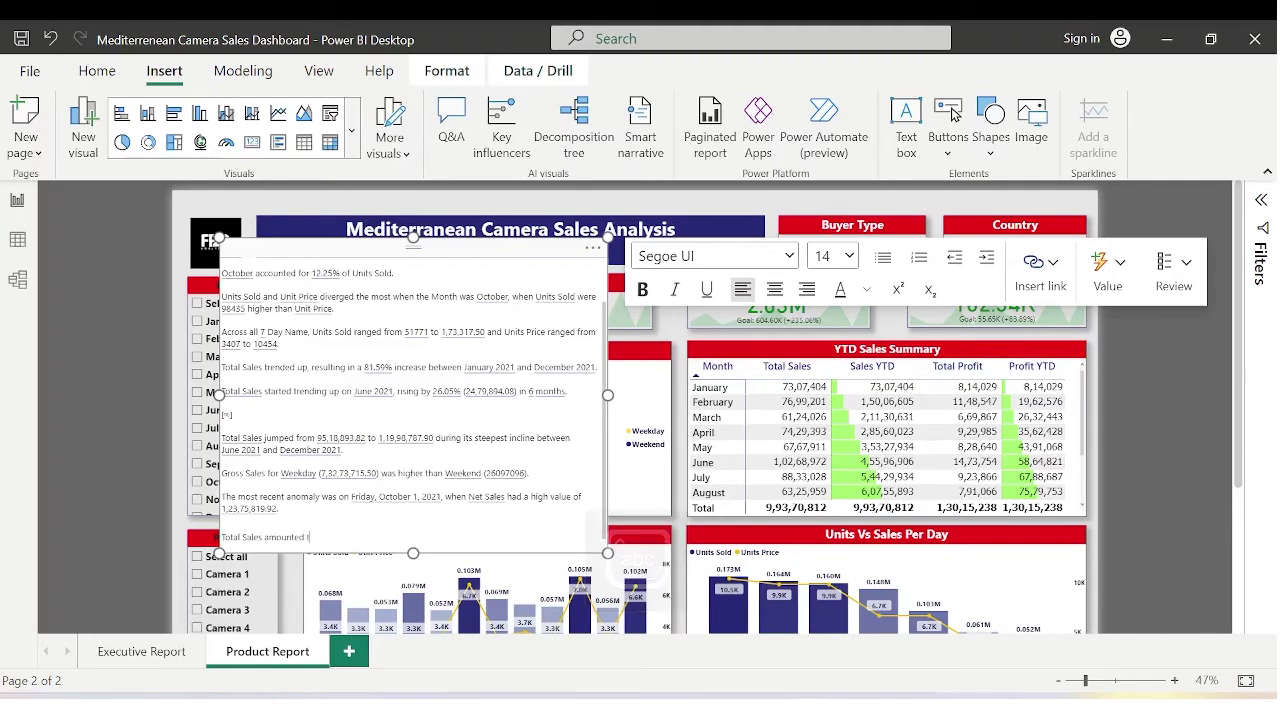
text(o)
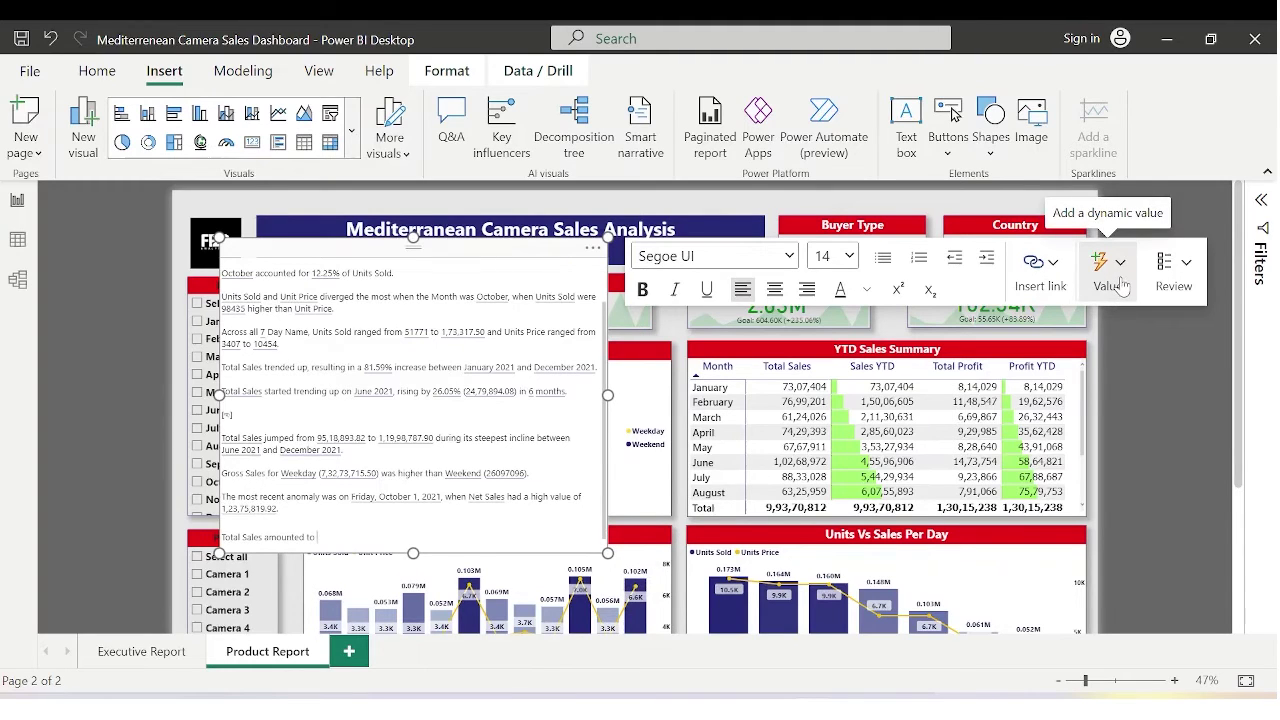
Step: Append a dynamic Total gross sale value (9,93,70,811.50) to the narrative's last line
click(1122, 287)
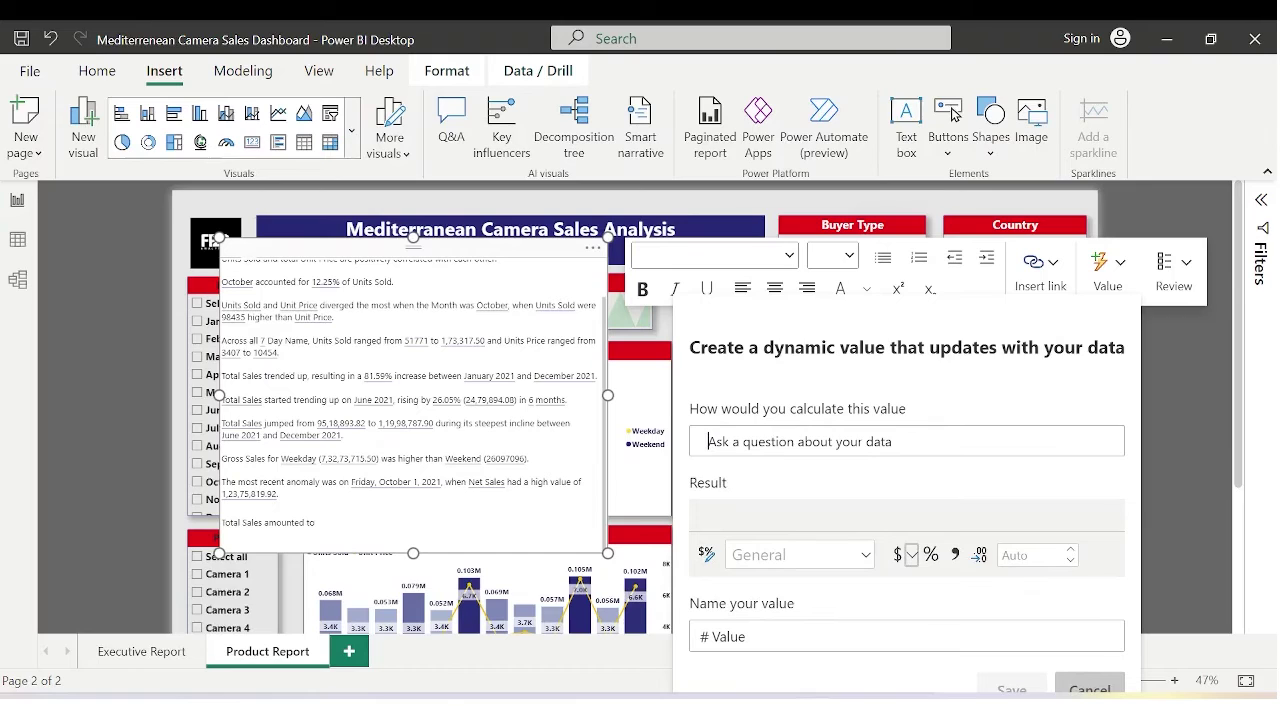
text(Total S)
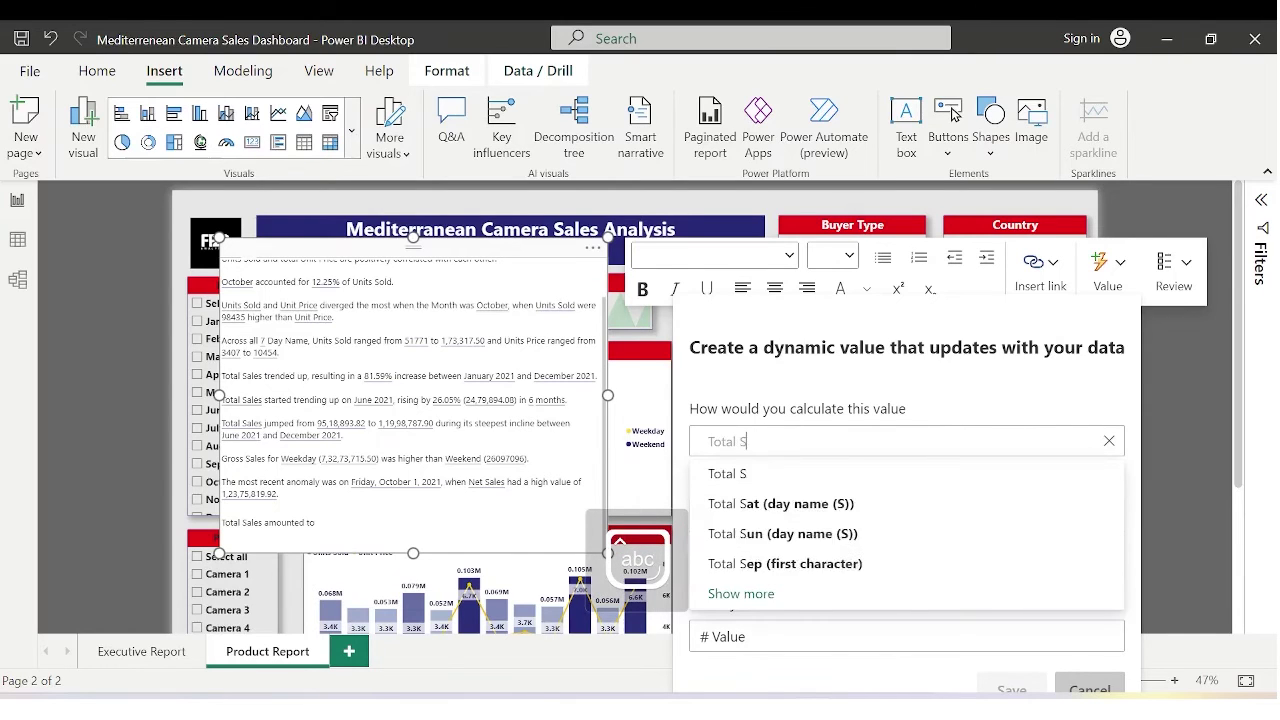
text(ales)
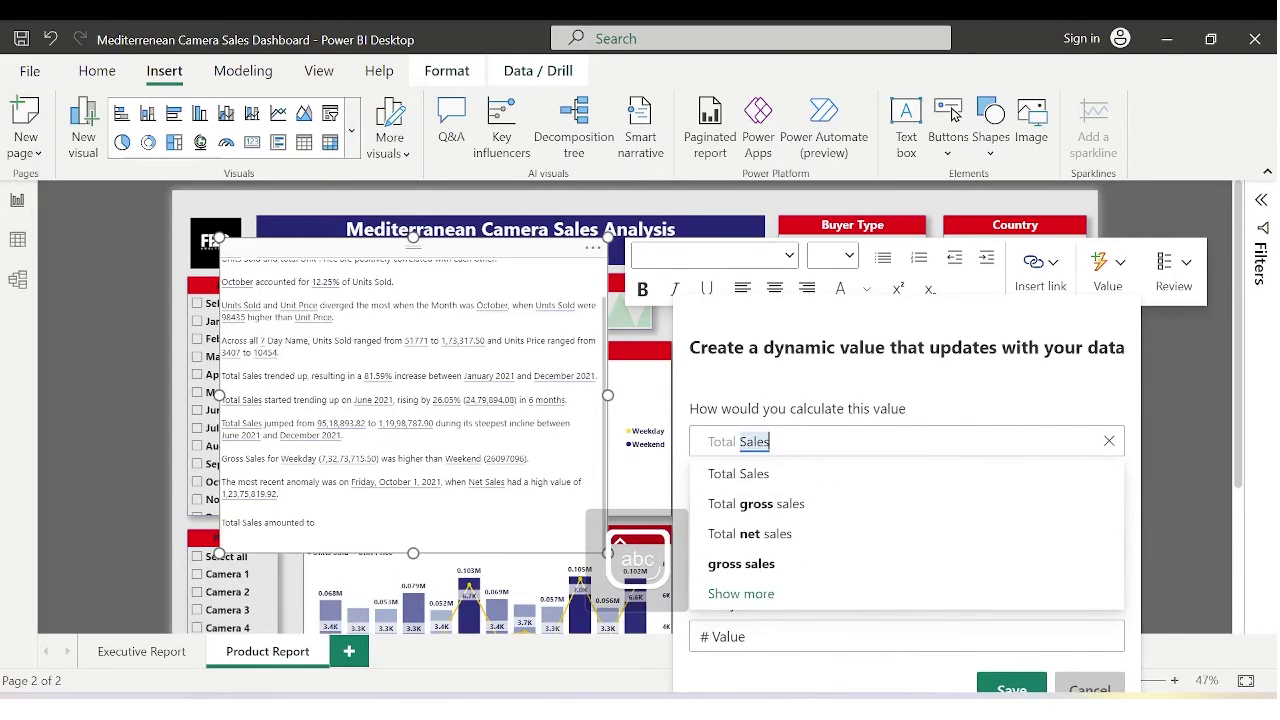
click(824, 480)
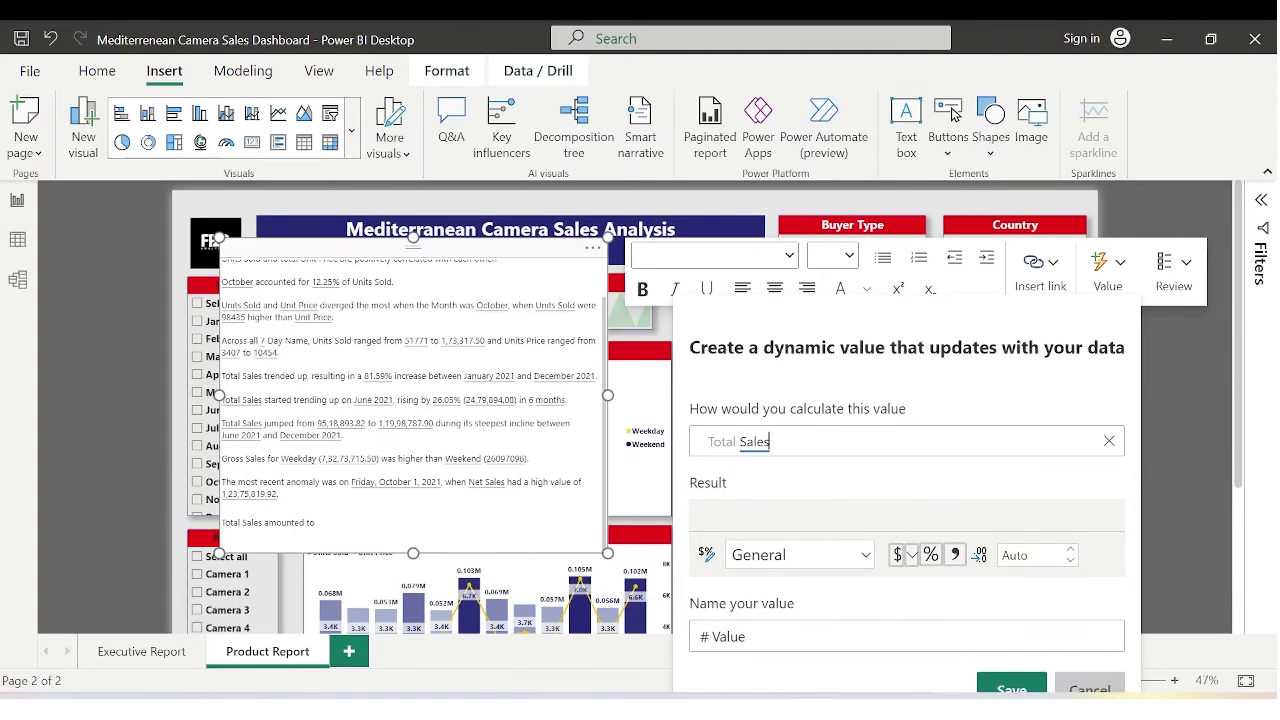
key(BackSpace)
key(BackSpace)
key(BackSpace)
click(765, 503)
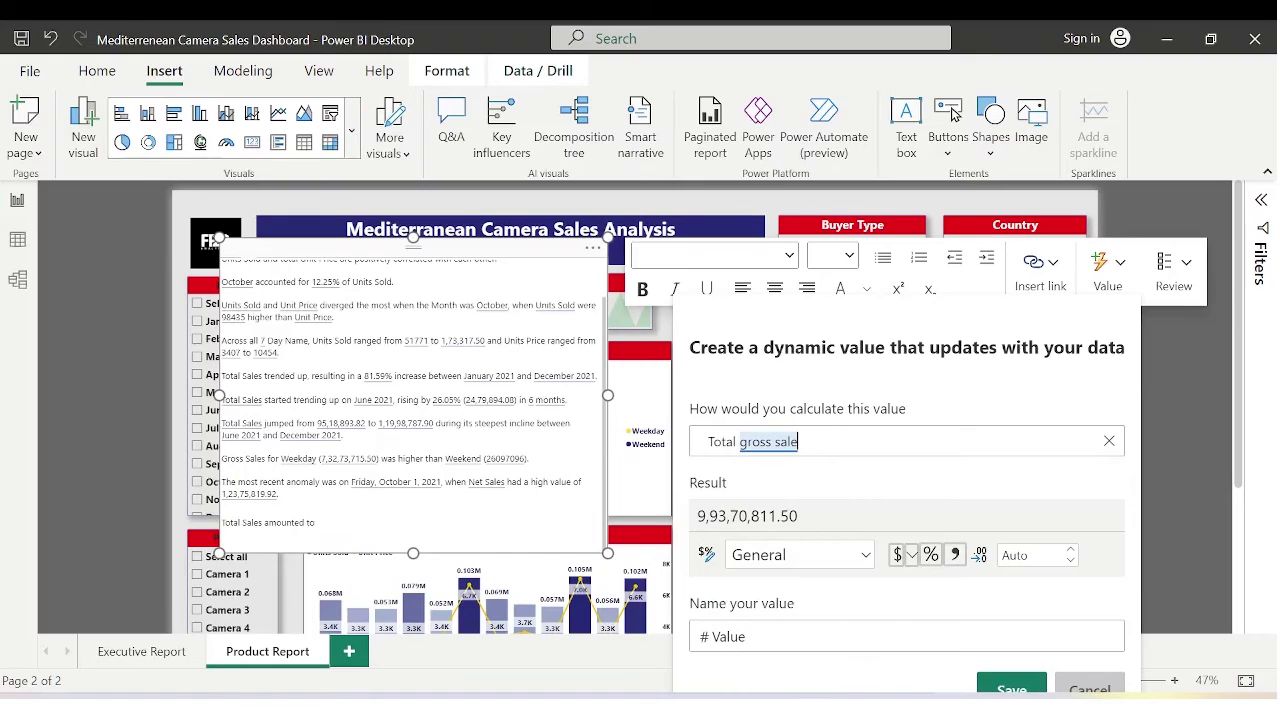
click(1020, 685)
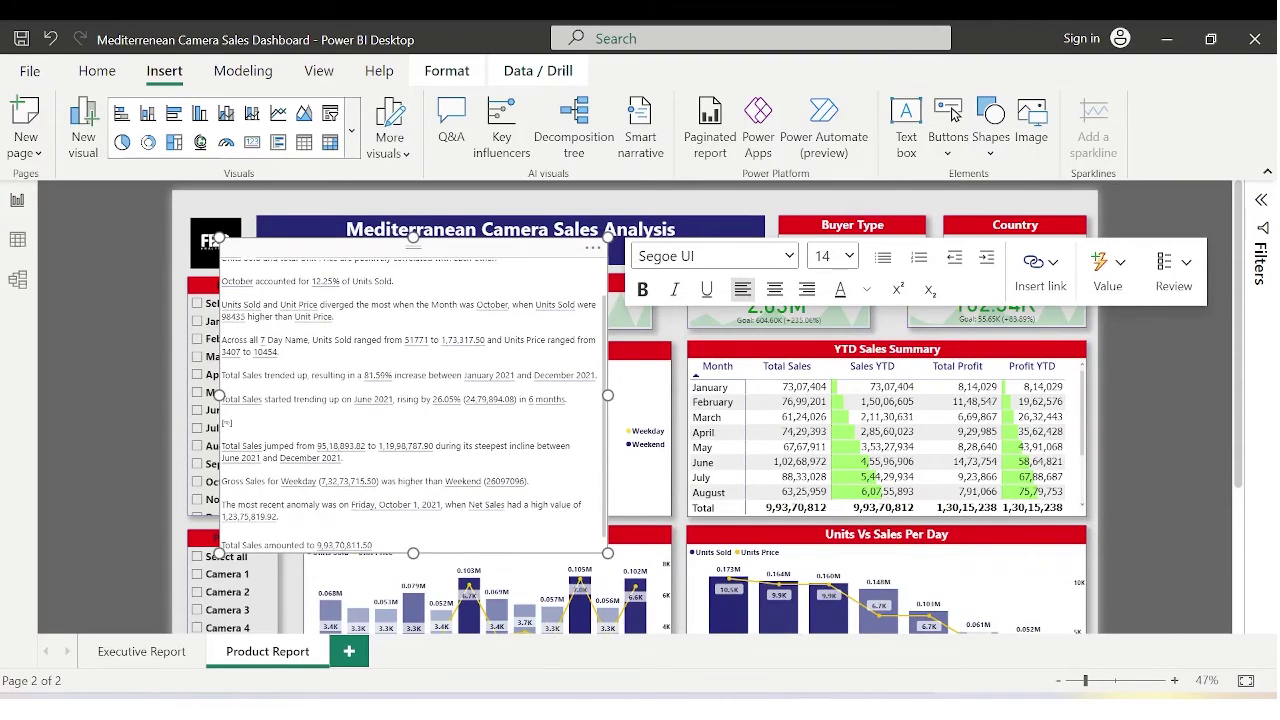
Step: Make the total sales line 16 pt and nudge the narrative box right and down
key(ctrl+shift+Left)
key(ctrl+shift+Left)
key(ctrl+shift+Left)
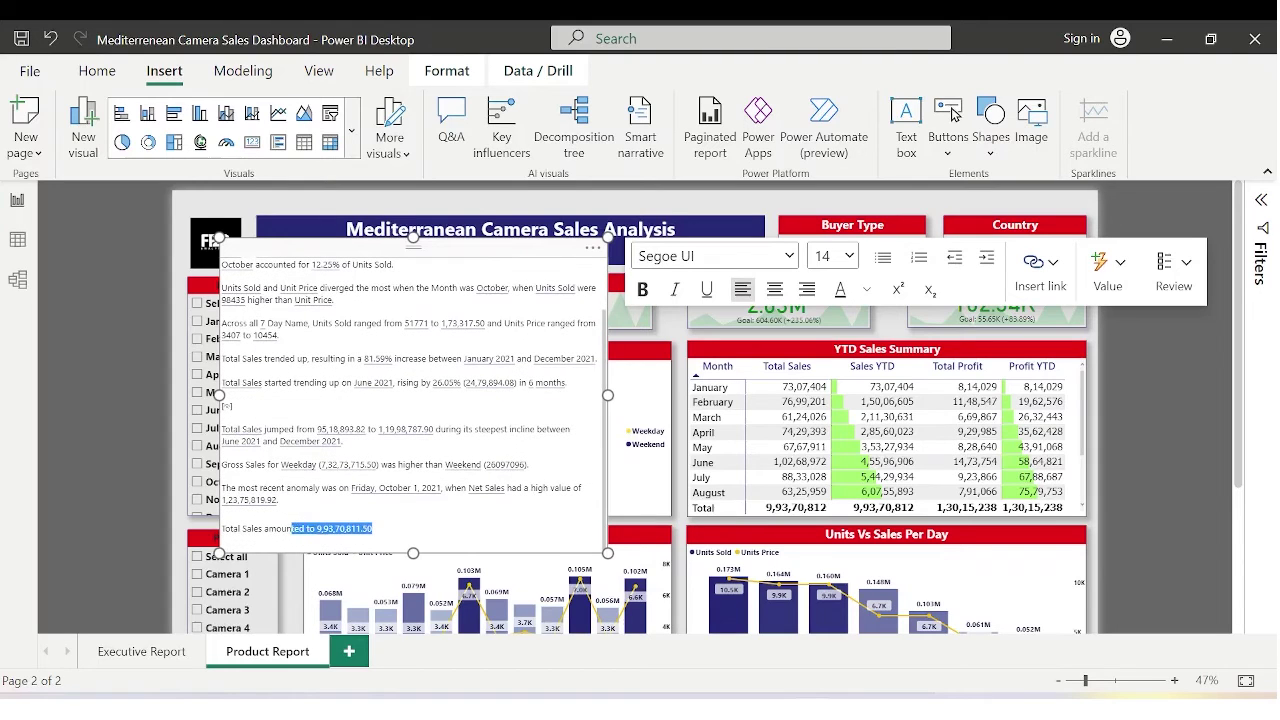
key(ctrl+shift+Left)
key(ctrl+shift+Left)
key(ctrl+shift+Left)
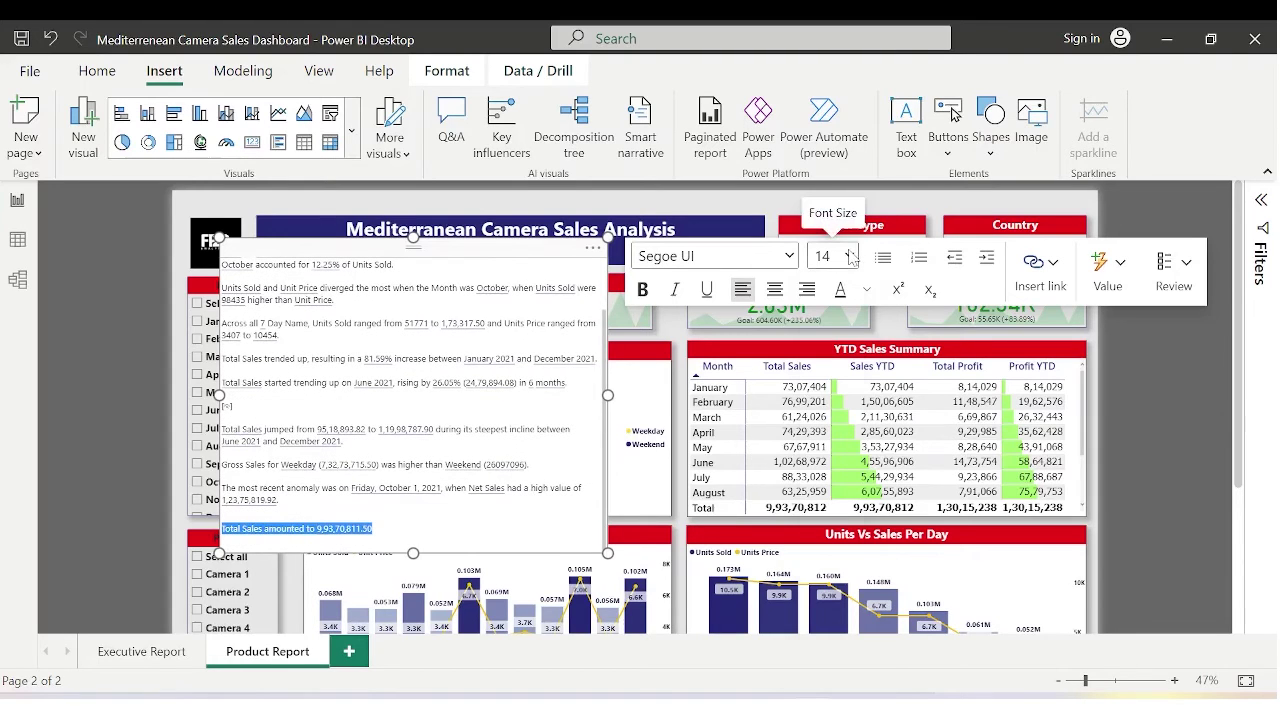
click(849, 256)
click(840, 422)
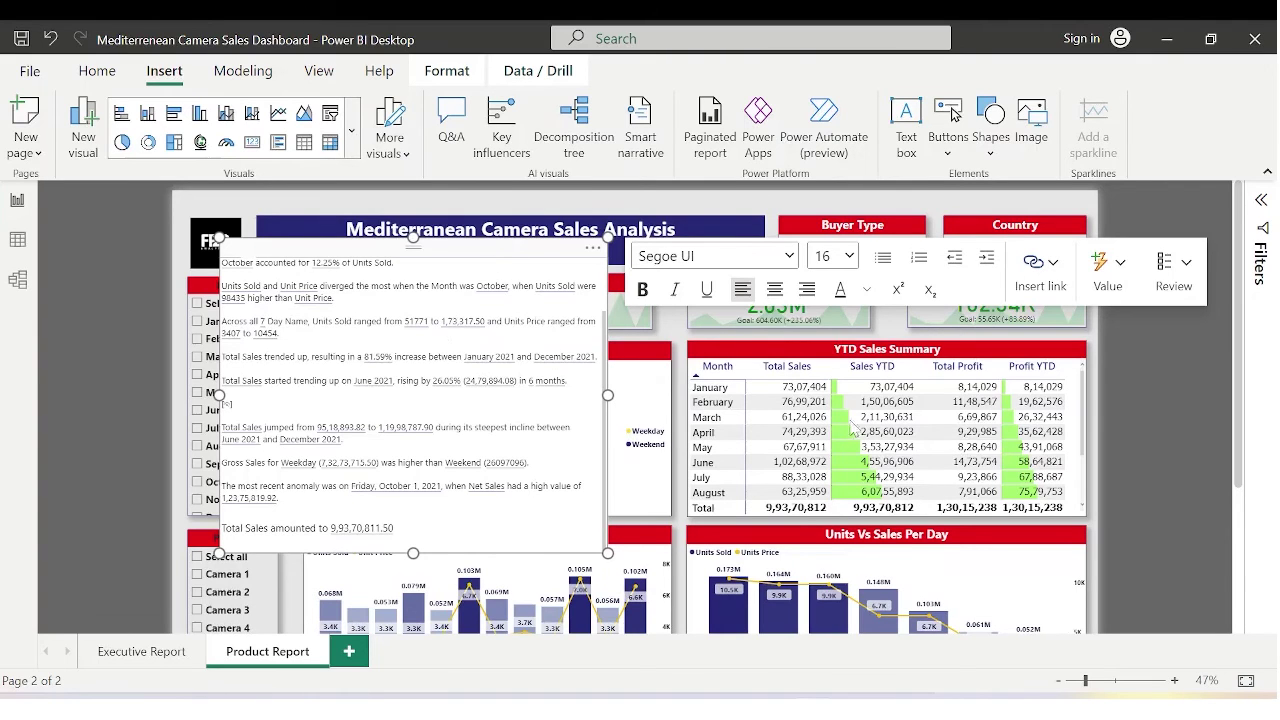
mouse_move(495, 245)
mouse_down()
mouse_move(547, 308)
mouse_move(540, 210)
mouse_up()
click(922, 262)
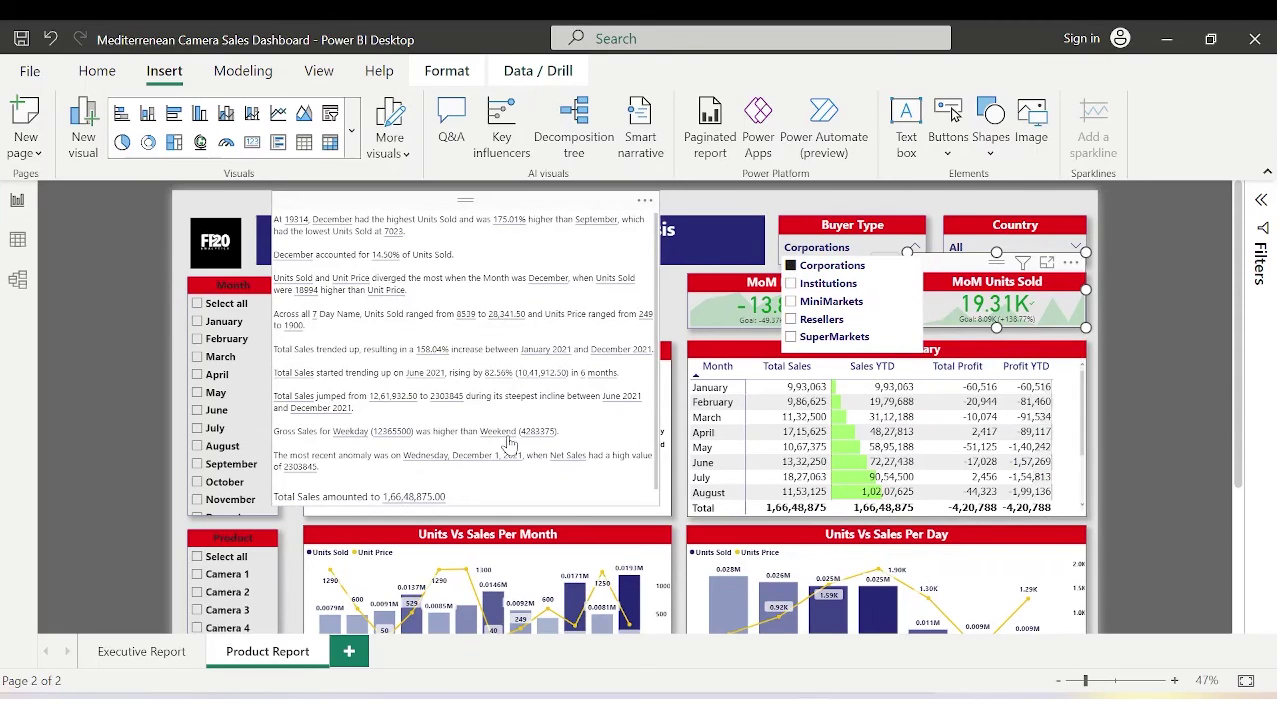
Step: Switch the Buyer Type slicer from Corporations to Institutions and delete the Smart Narrative visual
click(791, 266)
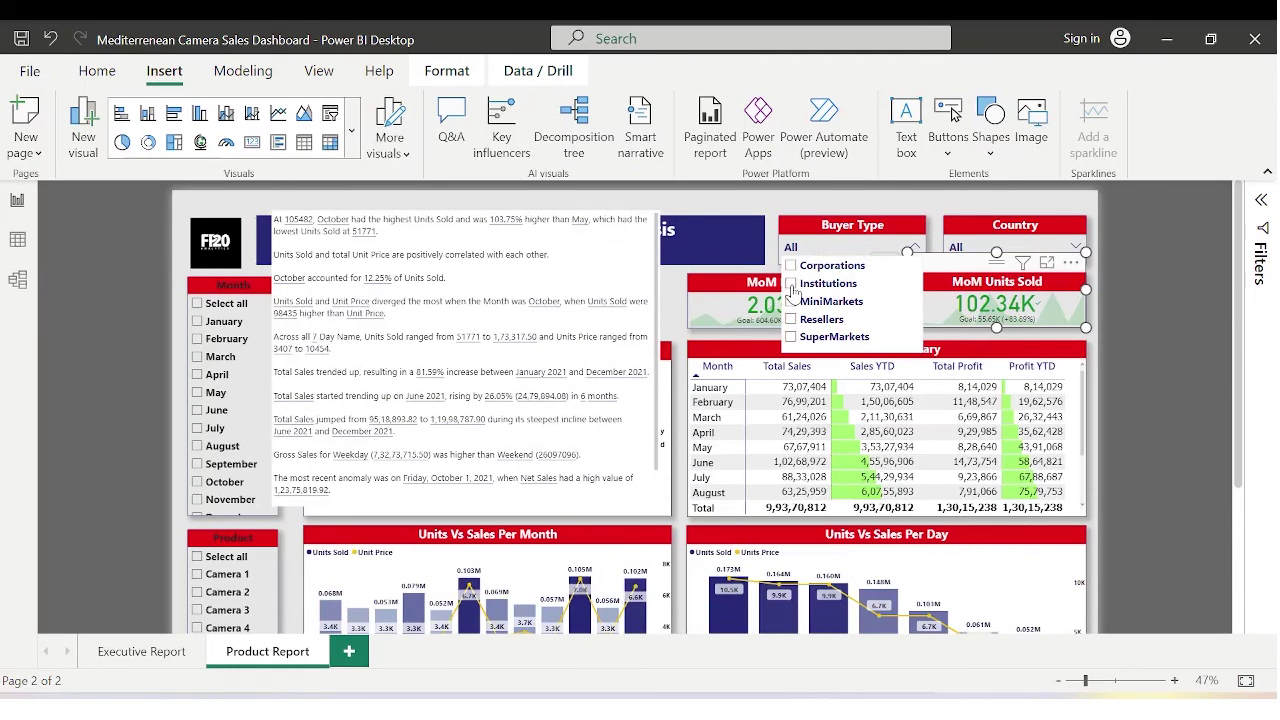
click(791, 284)
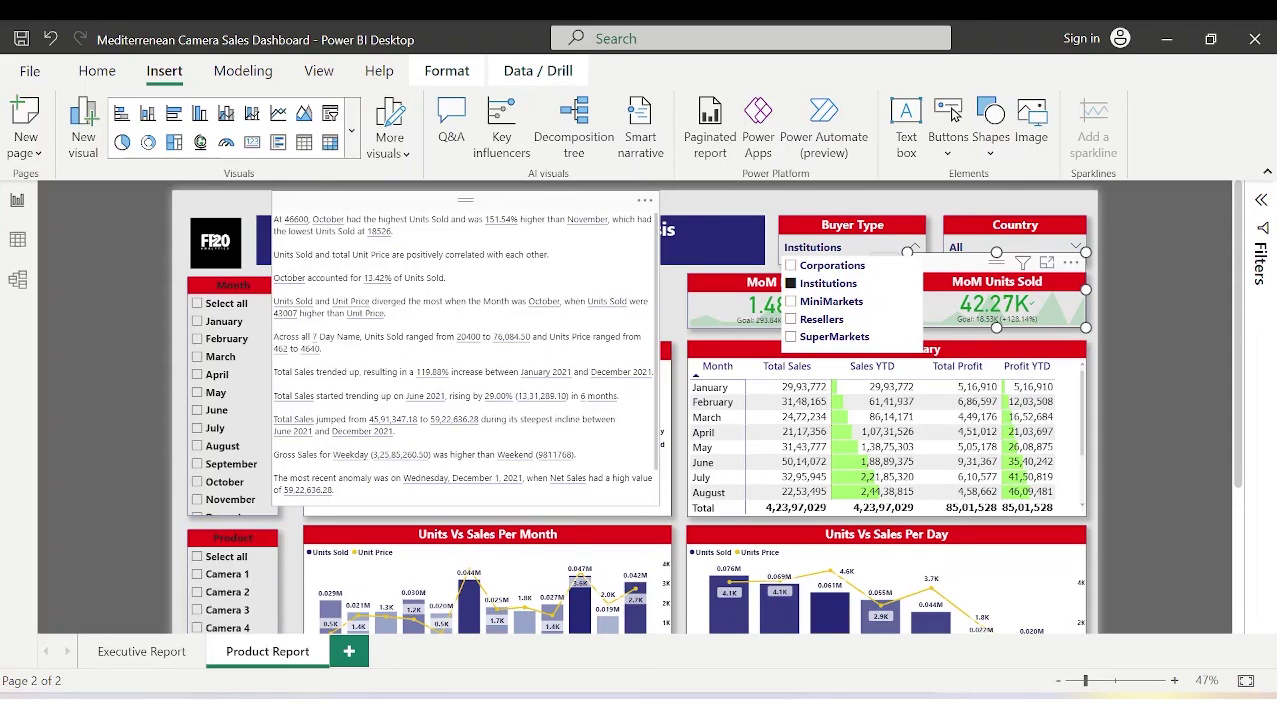
click(645, 200)
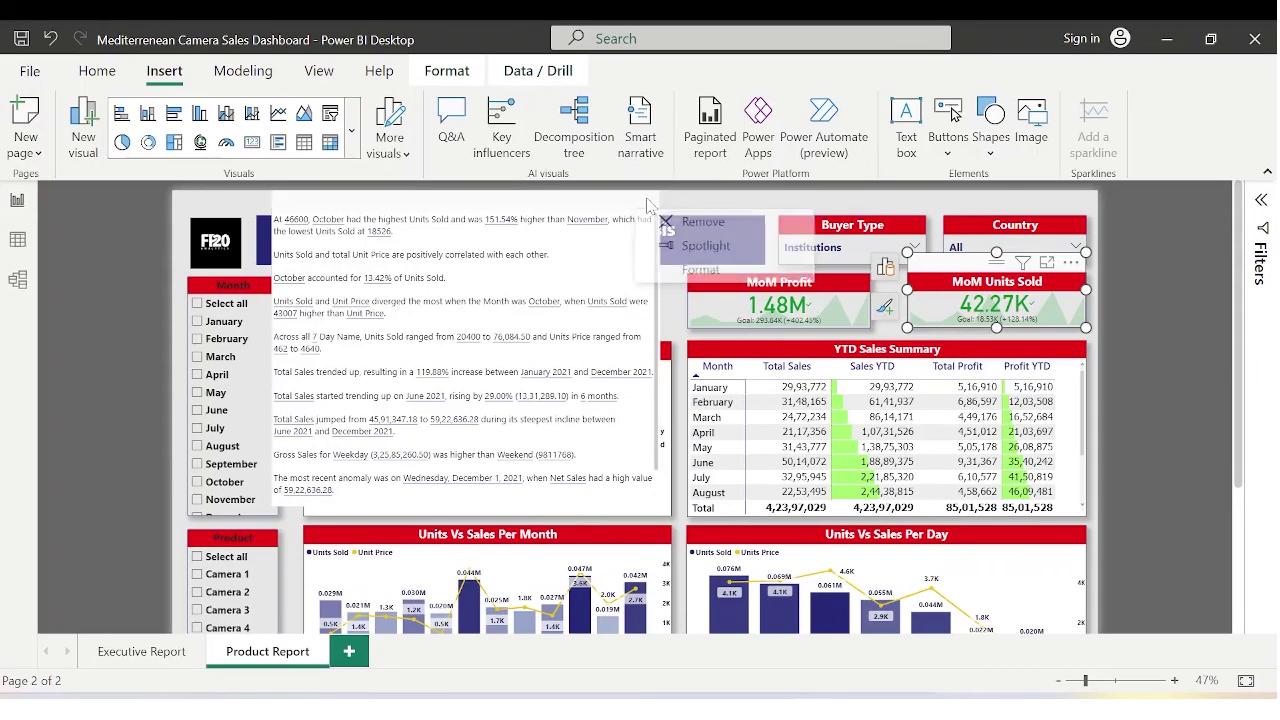
click(705, 222)
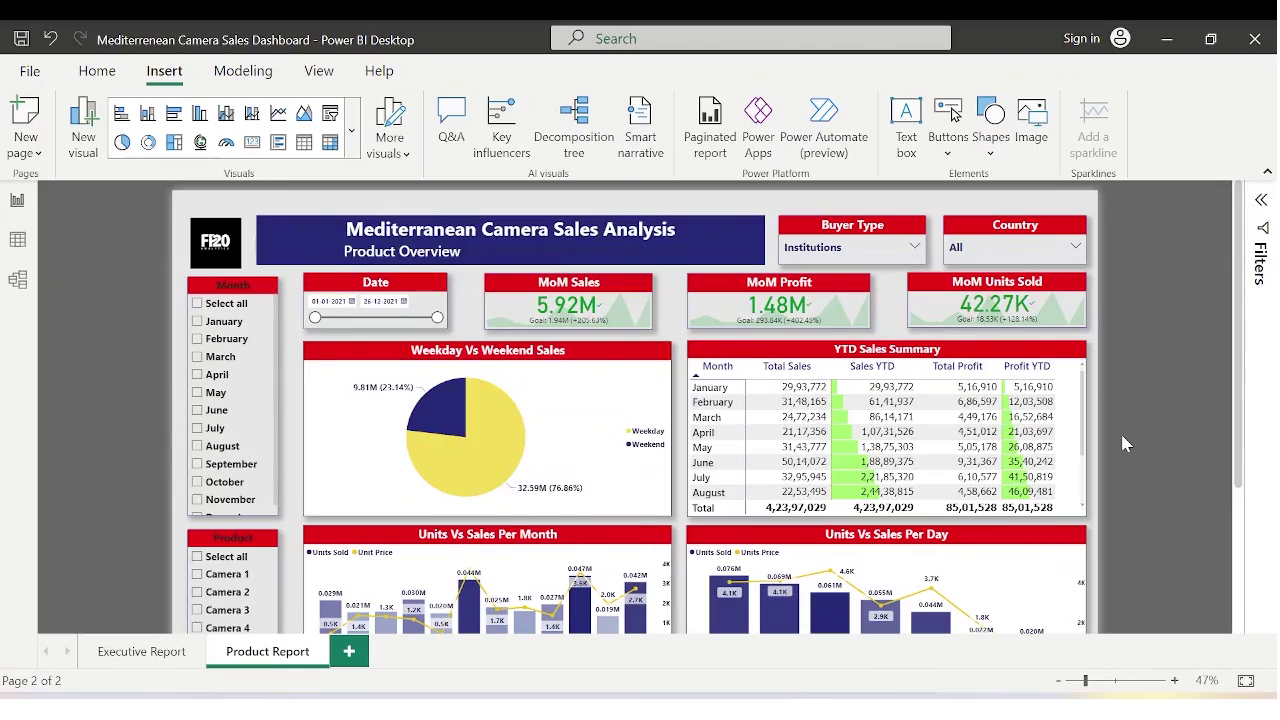